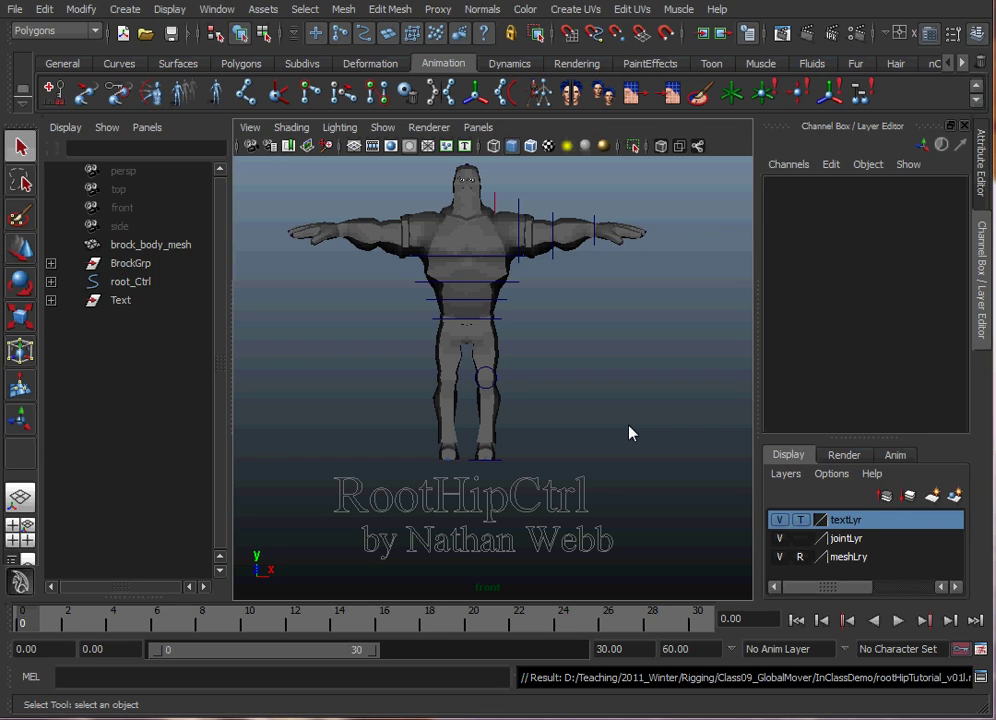
Hide the textLyr display layer and switch the viewport from the front to the perspective view
left_click(779, 520)
key("space")
left_click_drag(500, 356, 494, 309)
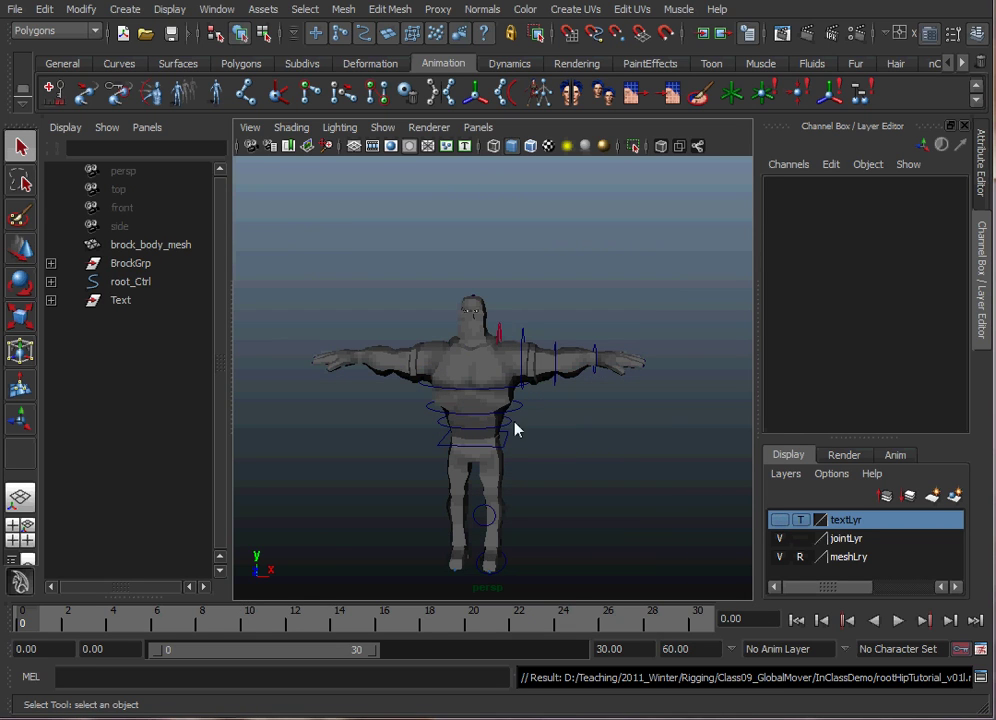
Try moving the left foot control upward to test the leg, and undo the move
middle_click_drag(494, 424, 476, 305, "alt")
right_click_drag(476, 305, 553, 416, "alt")
middle_click_drag(522, 450, 545, 392, "alt")
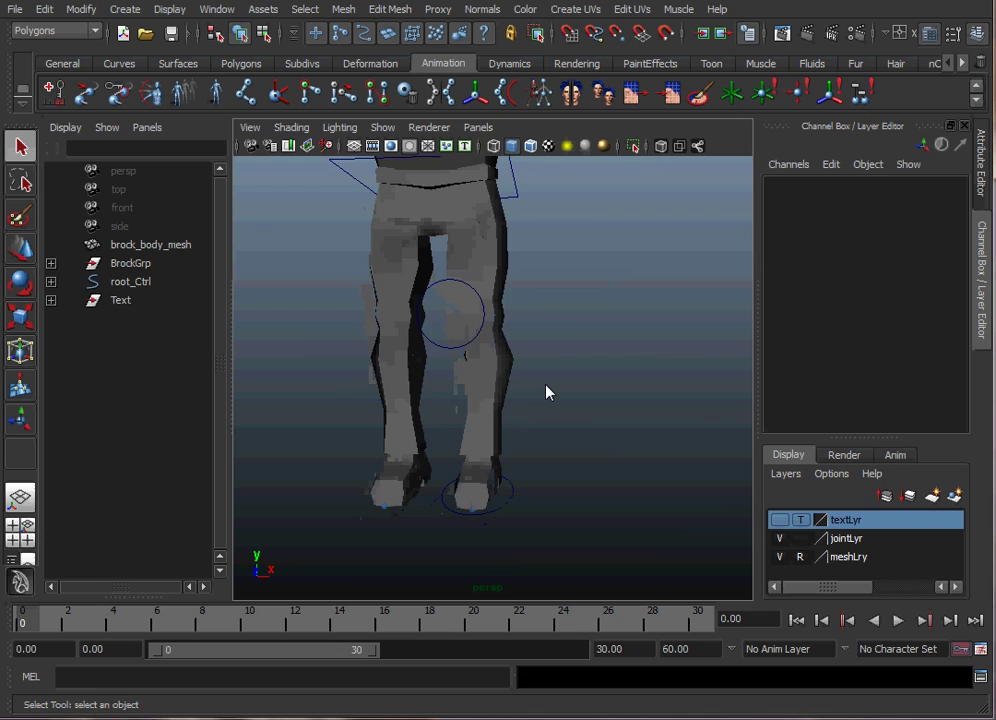
right_click_drag(545, 392, 567, 425, "alt")
left_click(545, 494)
key("w")
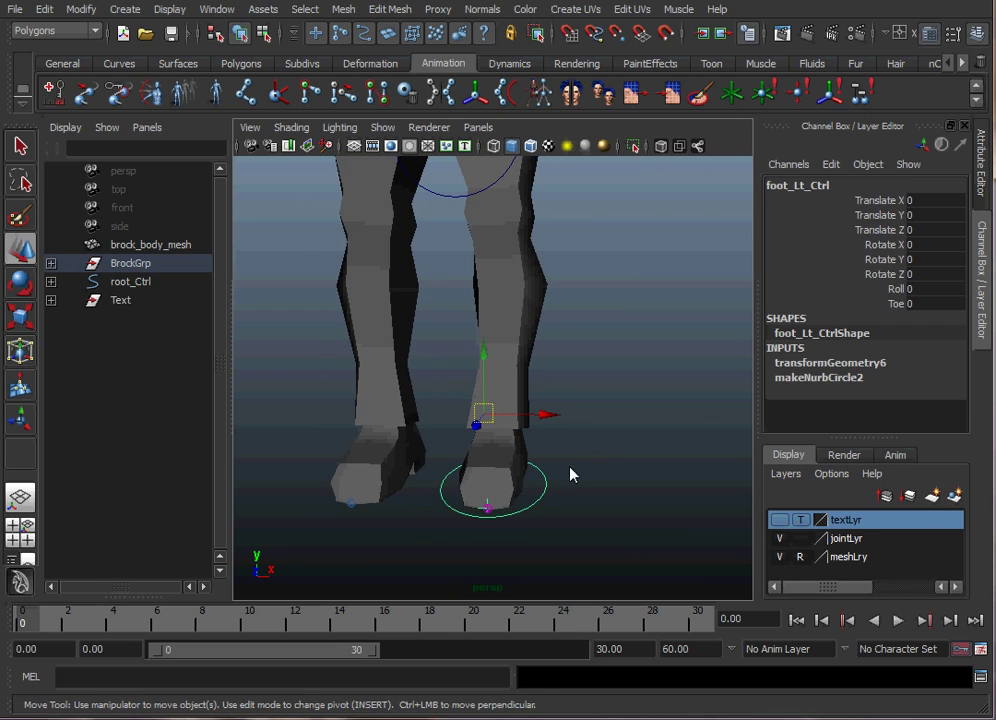
right_click_drag(569, 473, 348, 425, "alt")
middle_click_drag(458, 385, 456, 451, "alt")
right_click_drag(456, 451, 500, 413, "alt")
left_click_drag(477, 426, 485, 373)
key("ctrl+z")
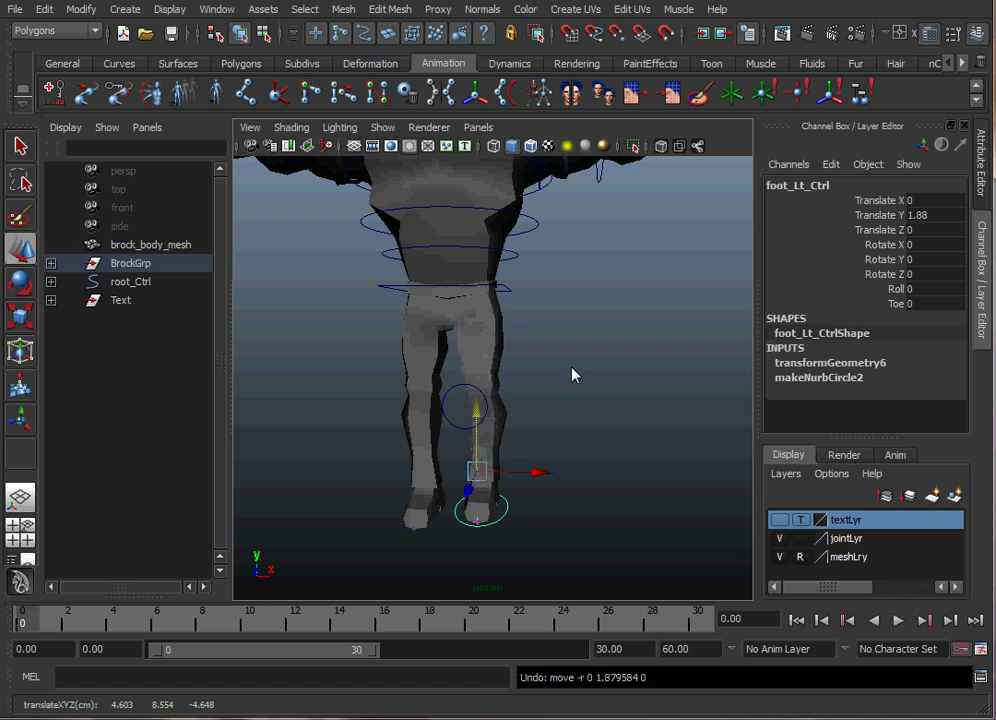
left_click(574, 370)
Try rotating the control at the character's waist, undo the rotation and clear the selection
middle_click_drag(574, 370, 558, 337, "alt")
left_click(509, 359)
key("e")
mouse_move(471, 291)
left_mouse_down()
mouse_move(462, 286)
mouse_move(456, 349)
mouse_move(487, 258)
mouse_move(456, 329)
mouse_move(487, 262)
mouse_move(478, 322)
mouse_move(479, 307)
left_mouse_up()
key("ctrl+z")
left_click(327, 333)
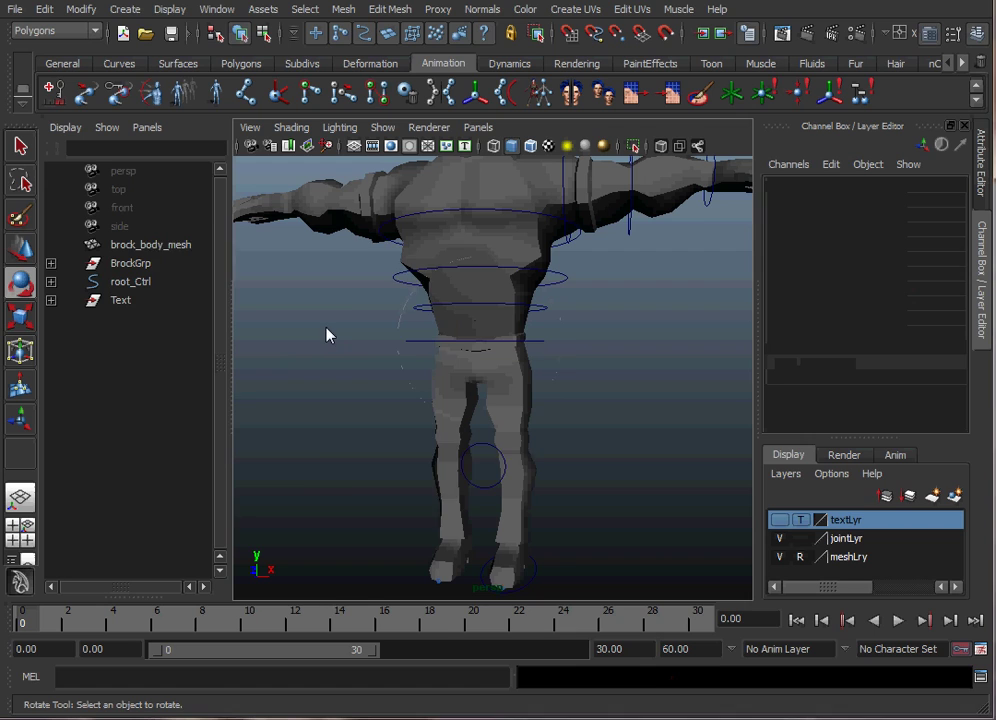
Turn on X-Ray Joints shading so the skeleton draws through the character mesh
key("space")
left_click(245, 288)
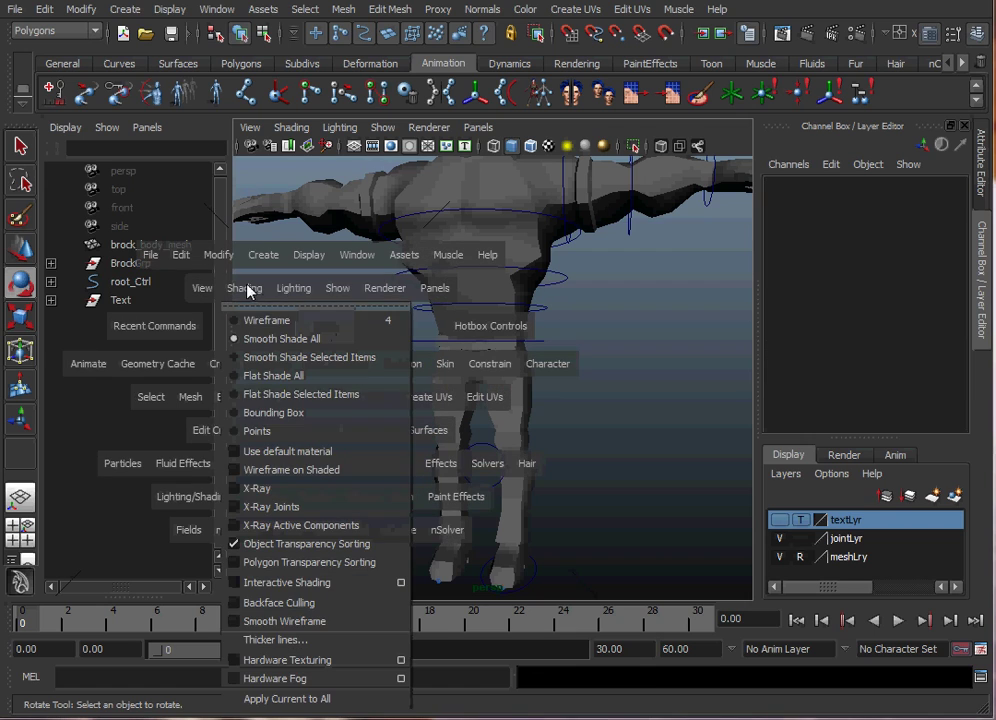
left_click(280, 507)
Try lowering root_Ctrl about 19.5 units in Y to test the leg bend, undo the move and deselect it
right_click_drag(483, 384, 569, 353, "alt")
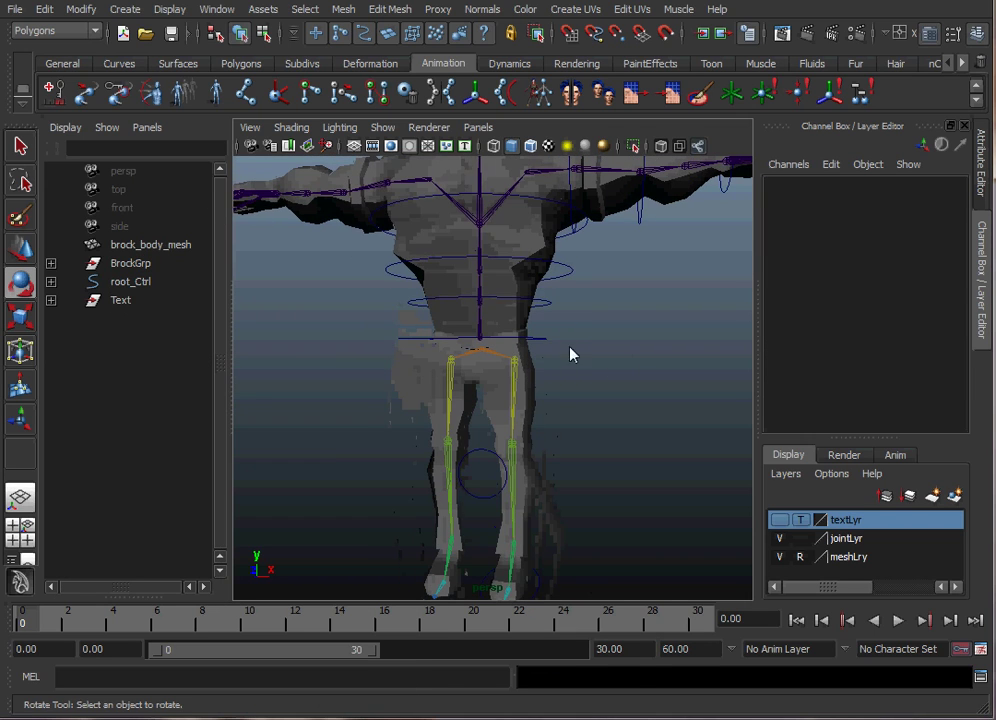
left_click(540, 342)
key("w")
middle_click_drag(545, 349, 549, 322, "alt")
right_click_drag(549, 322, 533, 296, "alt")
left_click_drag(495, 263, 496, 352)
key("ctrl+z")
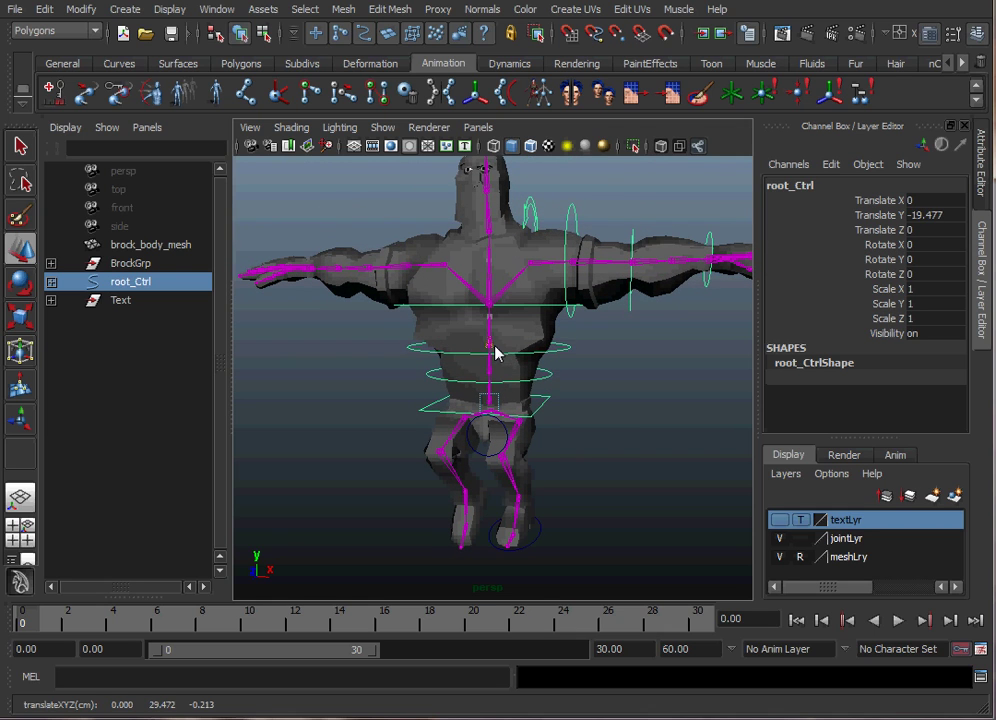
key("ctrl+z")
left_click(579, 341)
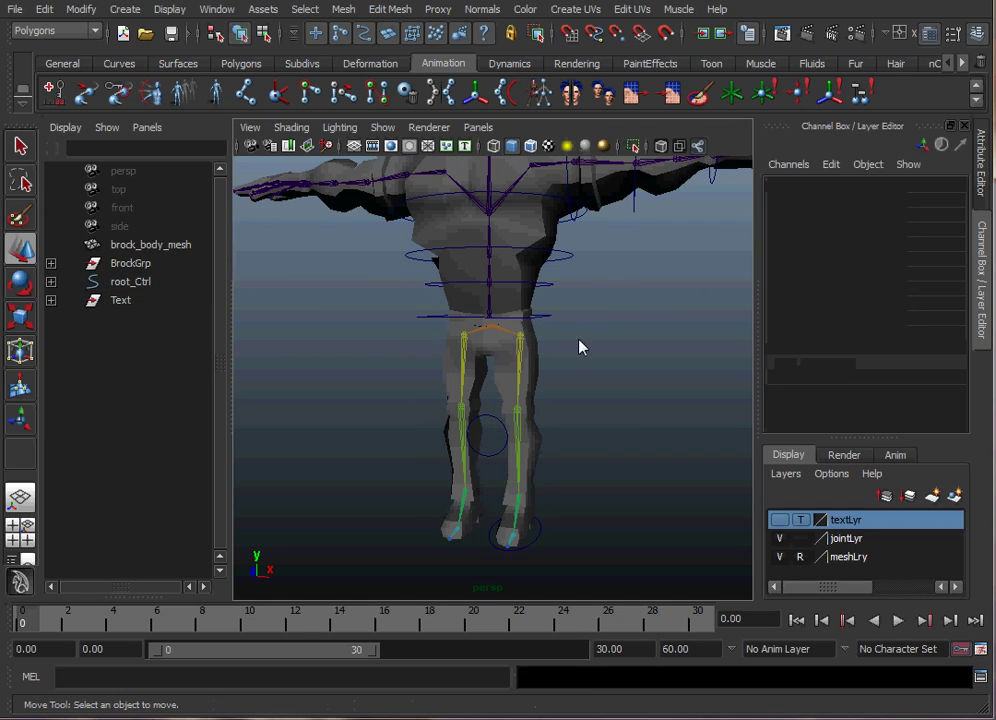
Examine the hip joint and how it sits relative to the lowest spine joint
left_click_drag(579, 341, 518, 342, "alt")
right_click_drag(518, 342, 760, 270, "alt")
middle_click_drag(680, 274, 652, 336, "alt")
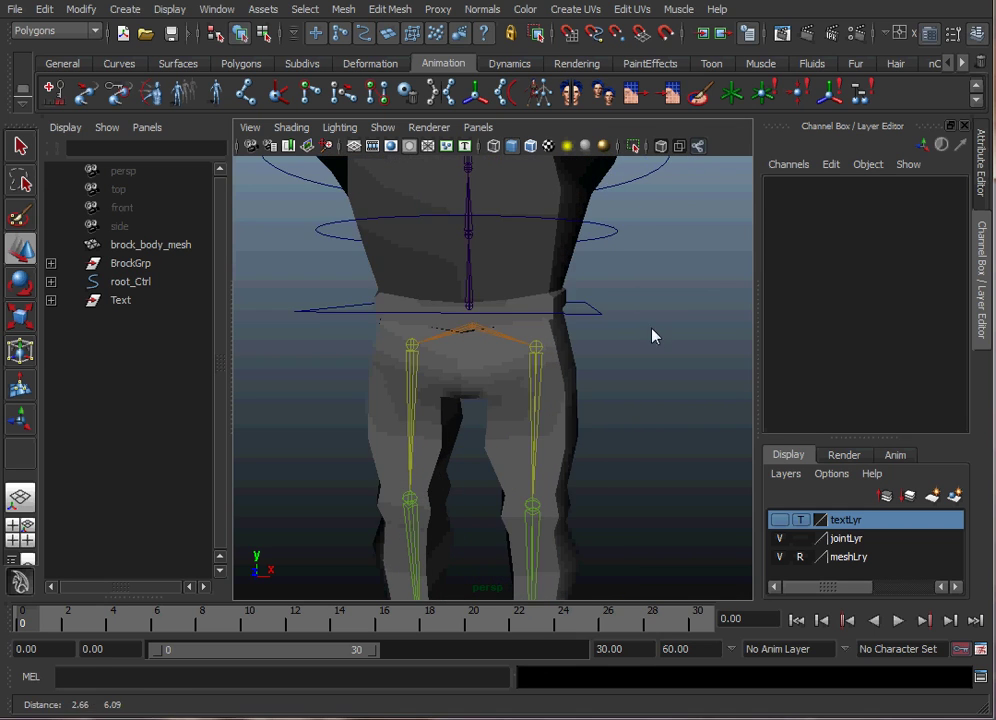
right_click_drag(470, 336, 589, 327, "alt")
middle_click_drag(589, 327, 628, 327, "alt")
left_click_drag(626, 327, 603, 310, "alt")
right_click_drag(603, 310, 527, 320, "alt")
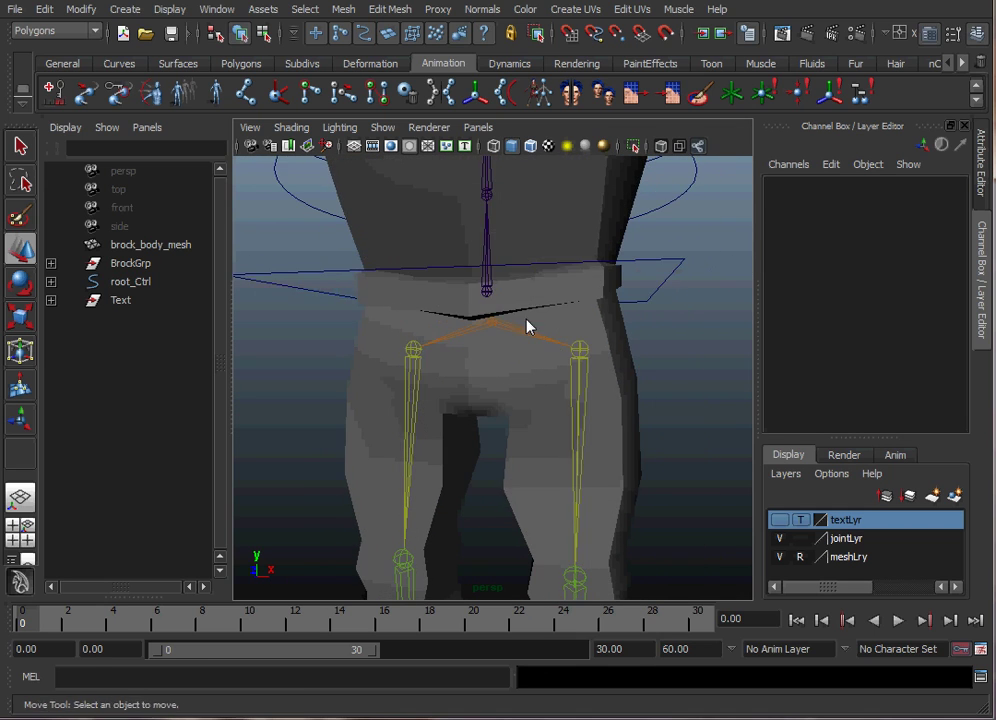
left_click_drag(527, 320, 505, 340, "alt")
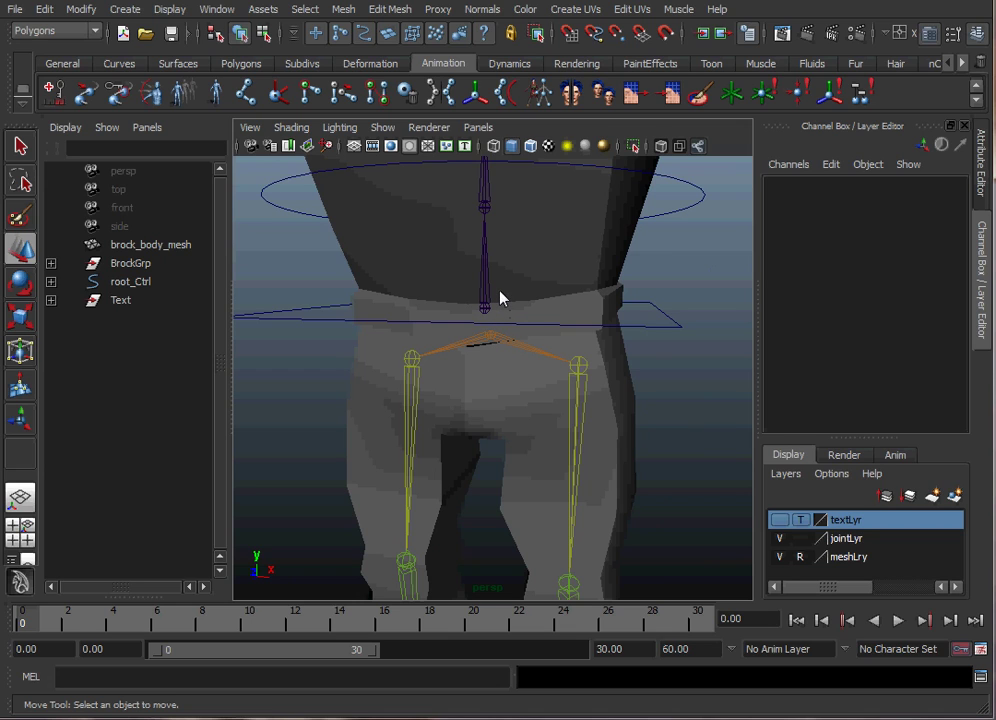
Try parenting the hip joint to the spine1 joint, undo the parenting and clear the selection
left_click(494, 330)
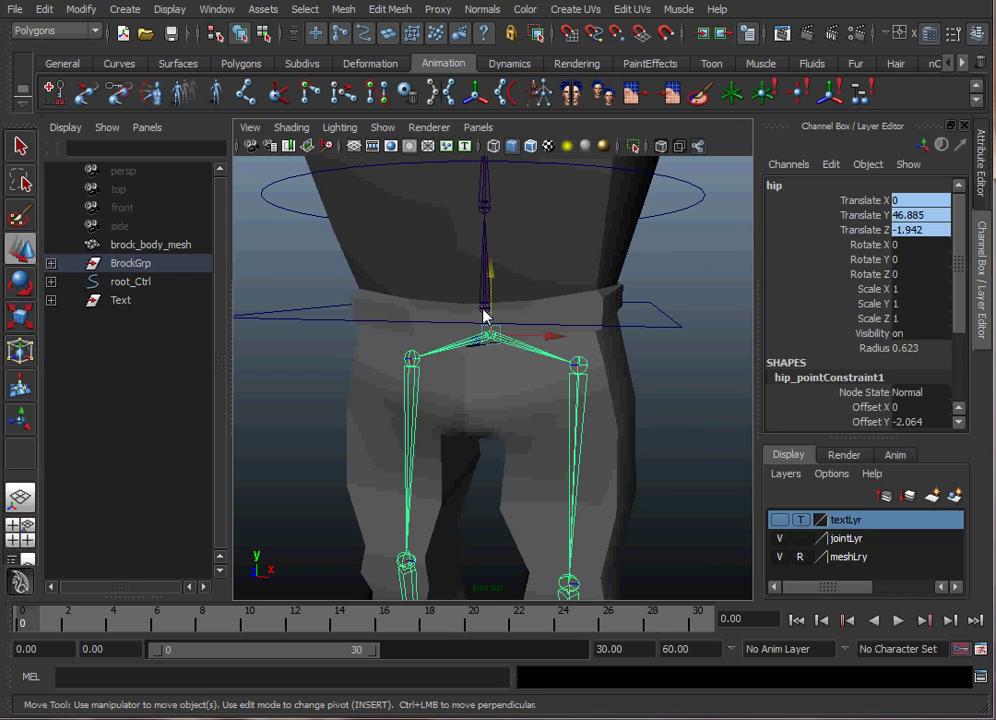
left_click(484, 312)
key("Up")
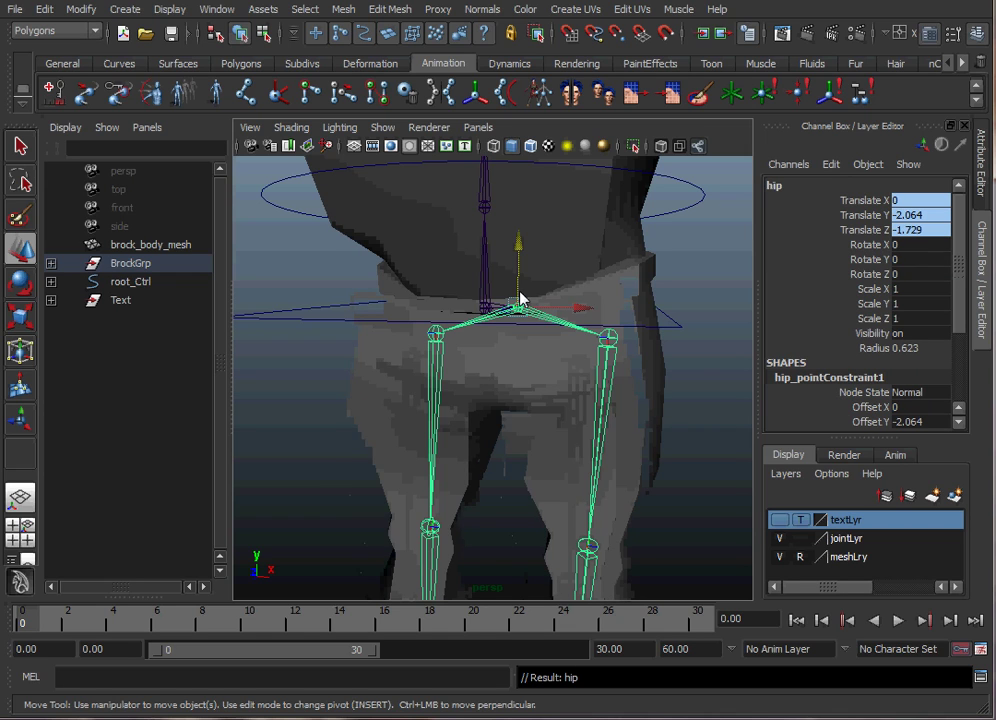
key("ctrl+z")
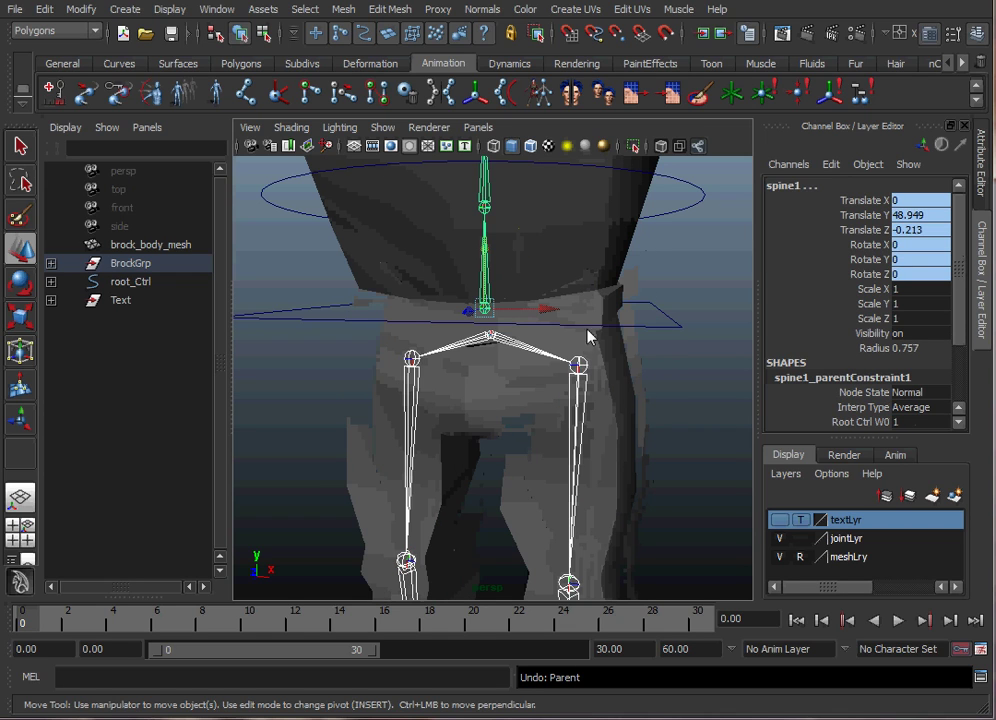
left_click(657, 381)
Try rotating the hip joint to test the leg chain, undo the rotation and deselect it
right_click_drag(656, 374, 485, 361, "alt")
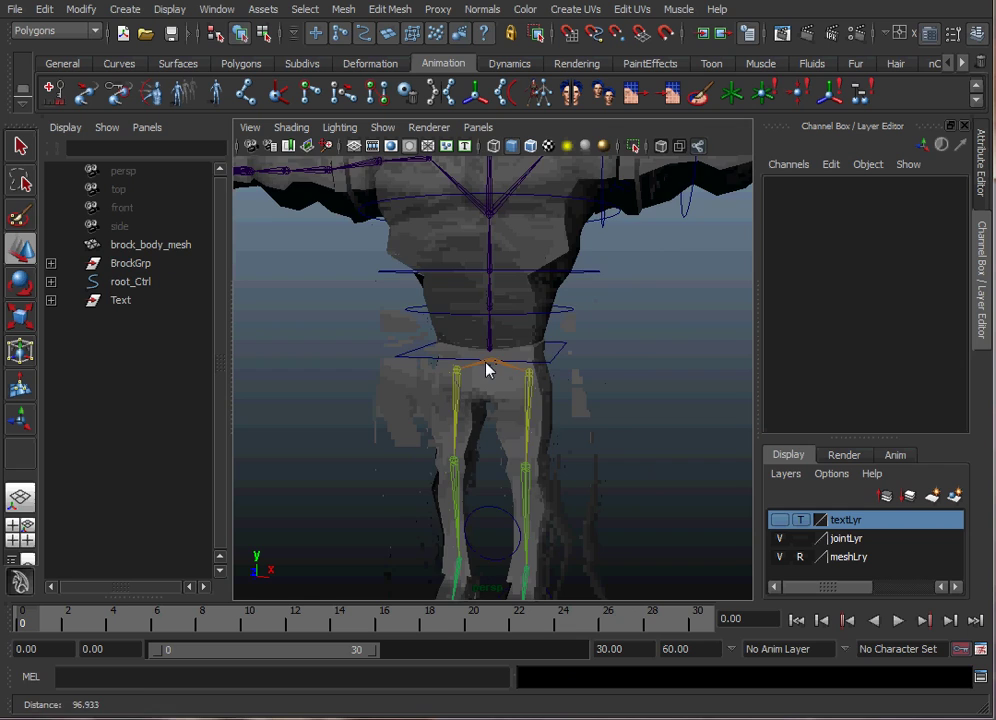
middle_click_drag(522, 376, 551, 311, "alt")
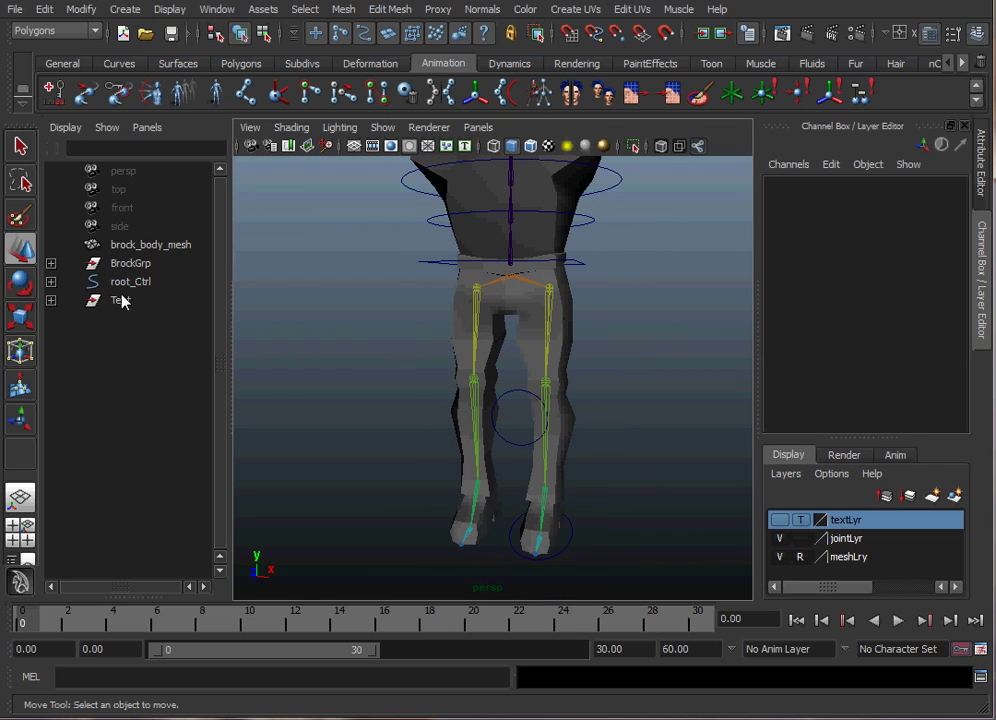
left_click_drag(518, 316, 505, 289, "alt")
right_click_drag(505, 289, 494, 262, "alt")
left_click(494, 262)
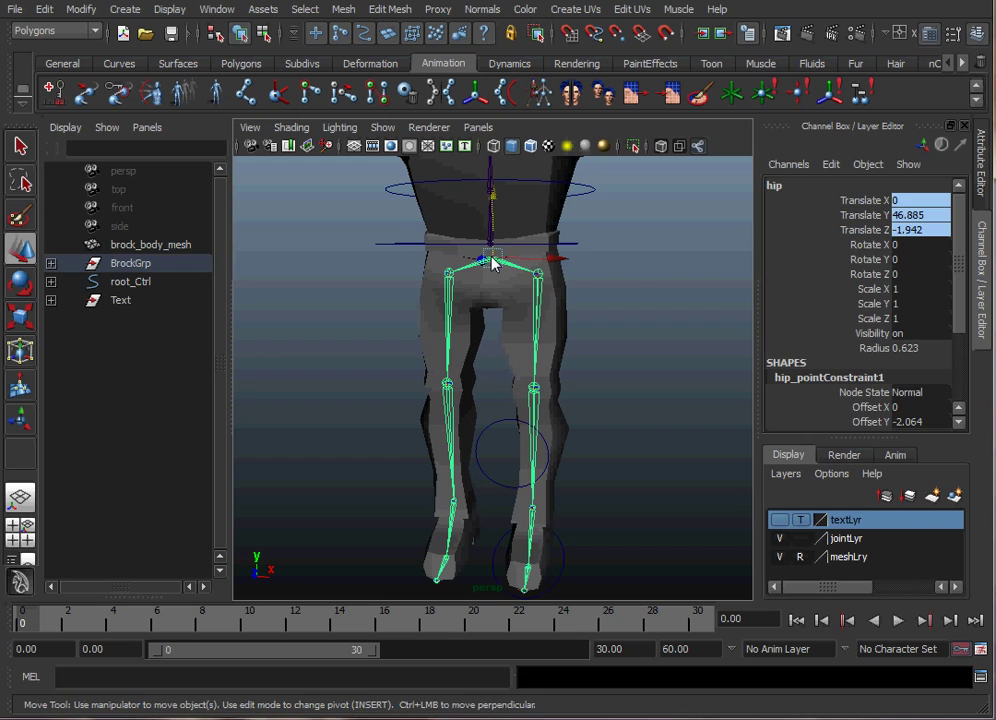
key("e")
left_click_drag(558, 212, 569, 258)
key("ctrl+z")
left_click(640, 335)
Draw a NURBS circle around the character and raise it to hip height, about 47.8 in Translate Y
left_click_drag(654, 351, 490, 462, "alt")
key("space")
left_click_drag(396, 370, 645, 533)
left_click_drag(485, 462, 565, 515)
key("w")
left_click_drag(489, 411, 484, 250)
right_click_drag(484, 250, 627, 247, "alt")
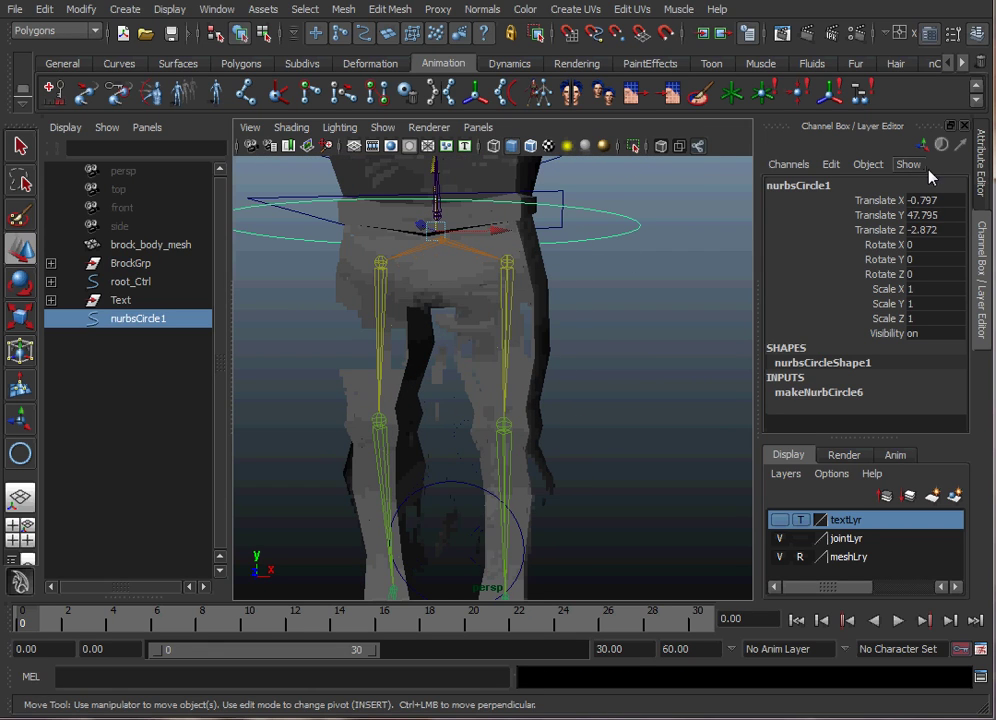
Set the new circle's Translate X and Translate Z to 0
left_click(933, 201)
left_click(942, 230, "ctrl")
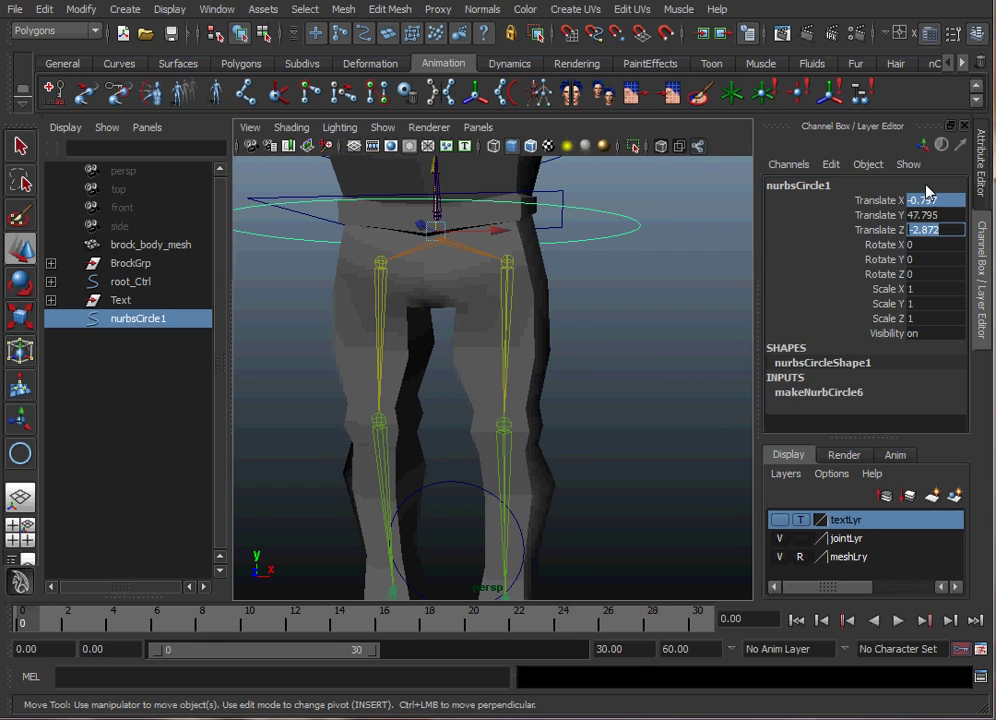
type("0")
key("Return")
Snap the circle's center onto the hip joint and scale it uniformly to about 0.7
left_click_drag(502, 345, 507, 260, "alt")
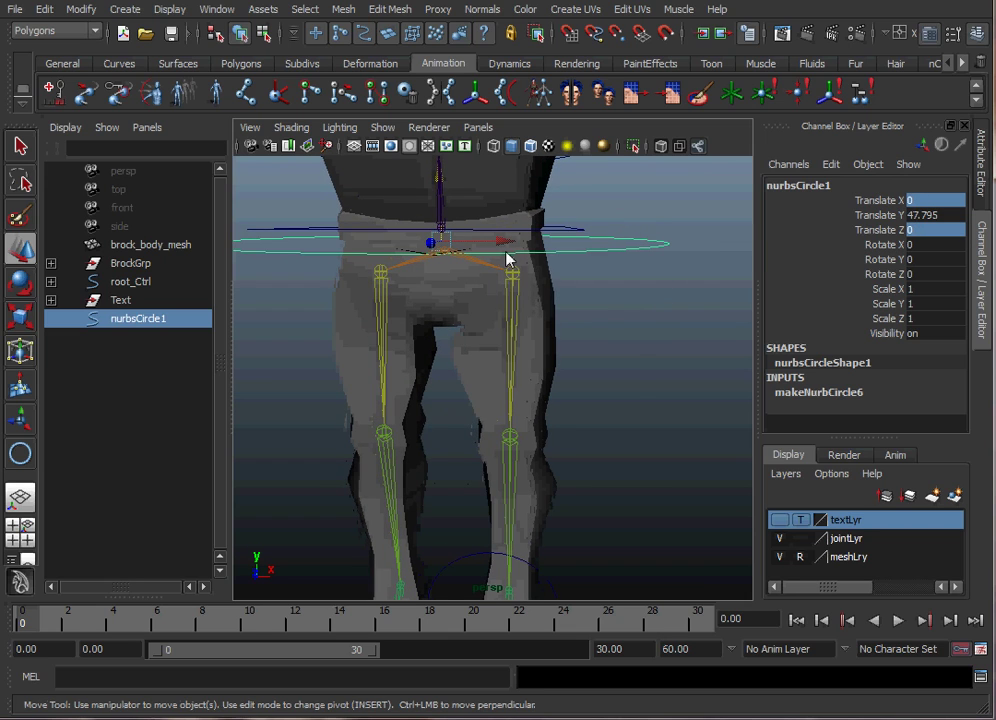
key("space")
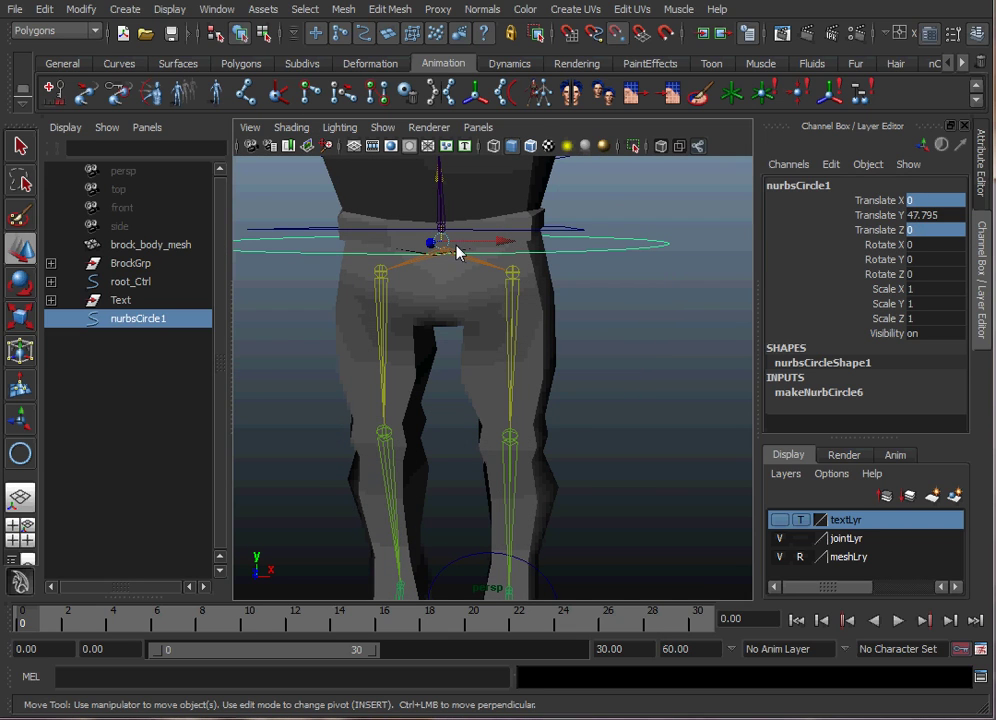
left_click_drag(449, 247, 453, 256)
left_click_drag(541, 257, 357, 268, "alt")
key("r")
left_click(611, 331)
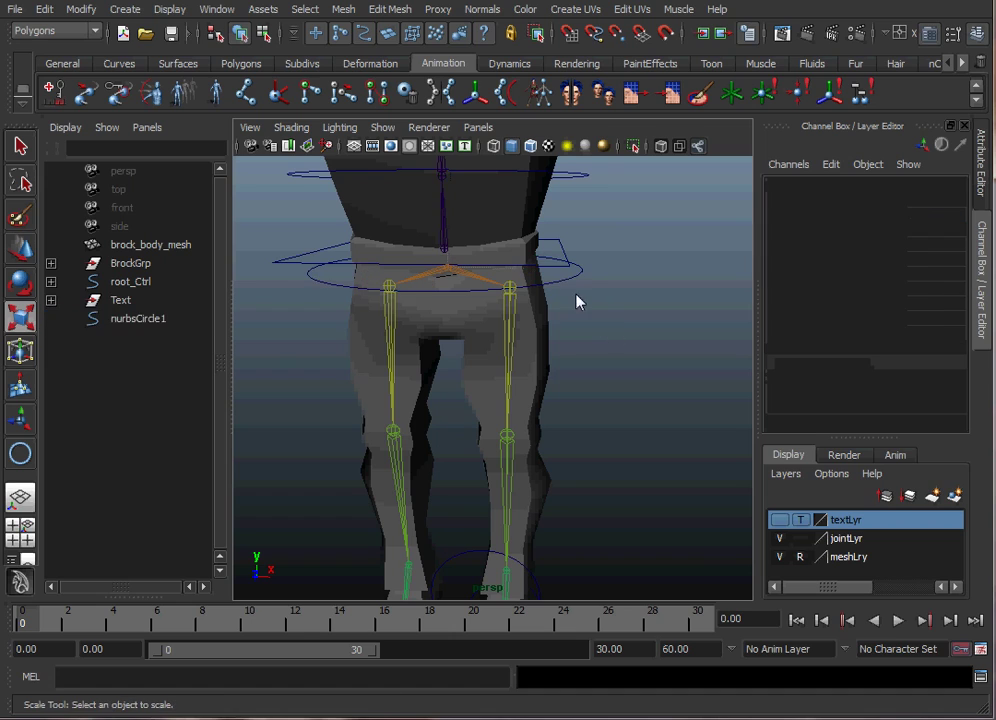
Rename the hip circle as hip_Ctrl
left_click(569, 281)
double_click(166, 322)
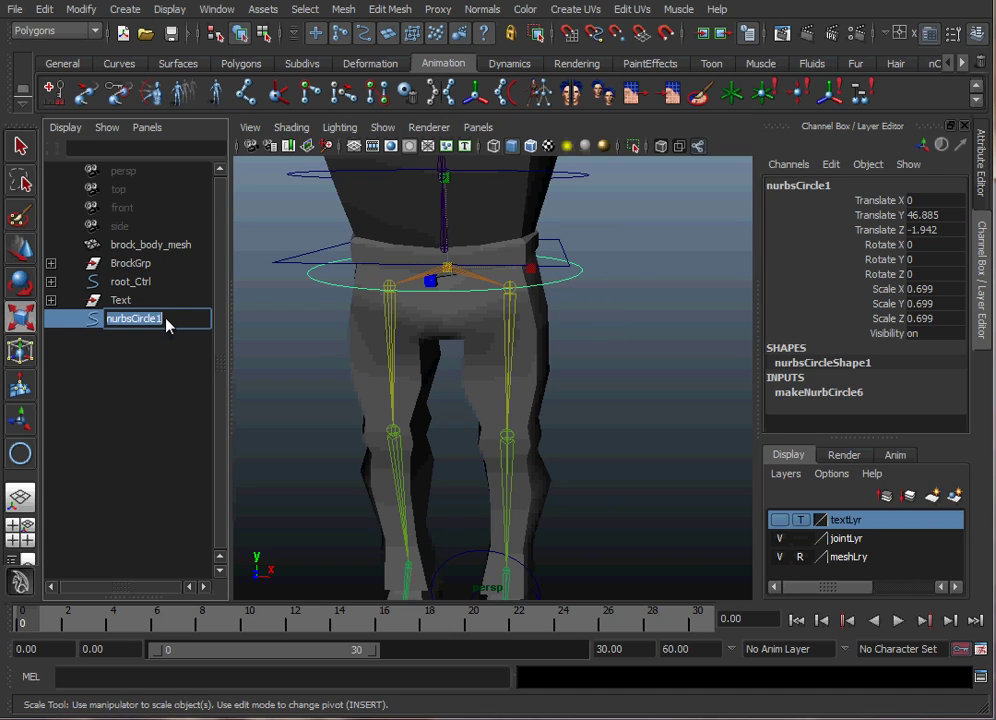
type("hip_Ctrl")
key("Return")
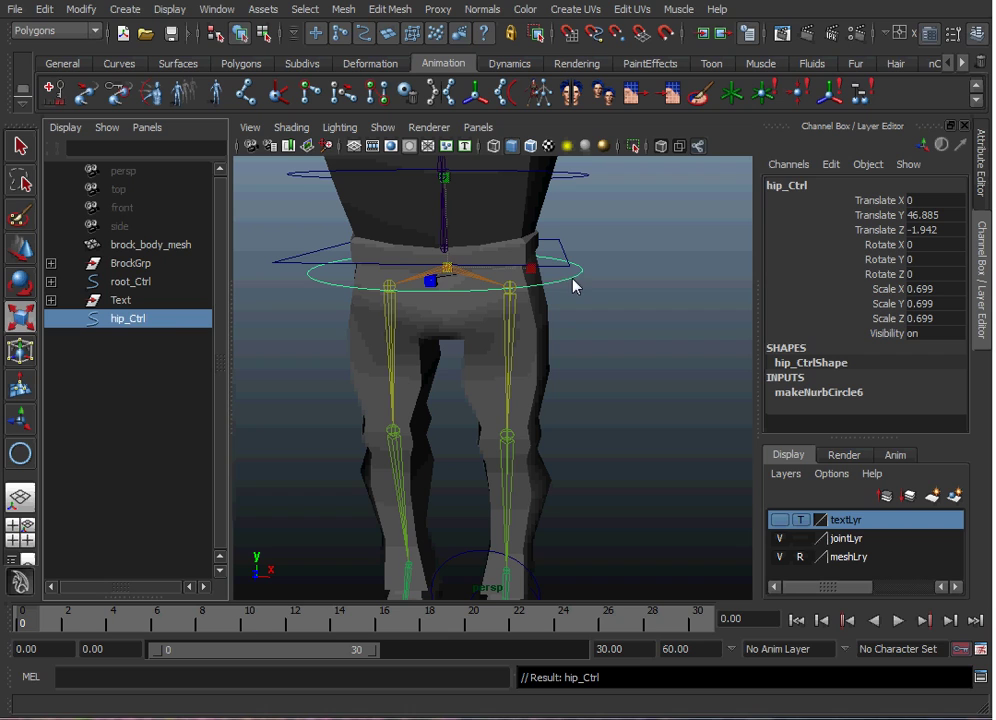
Freeze the transformations of hip_Ctrl and clear the selection
left_click(330, 297)
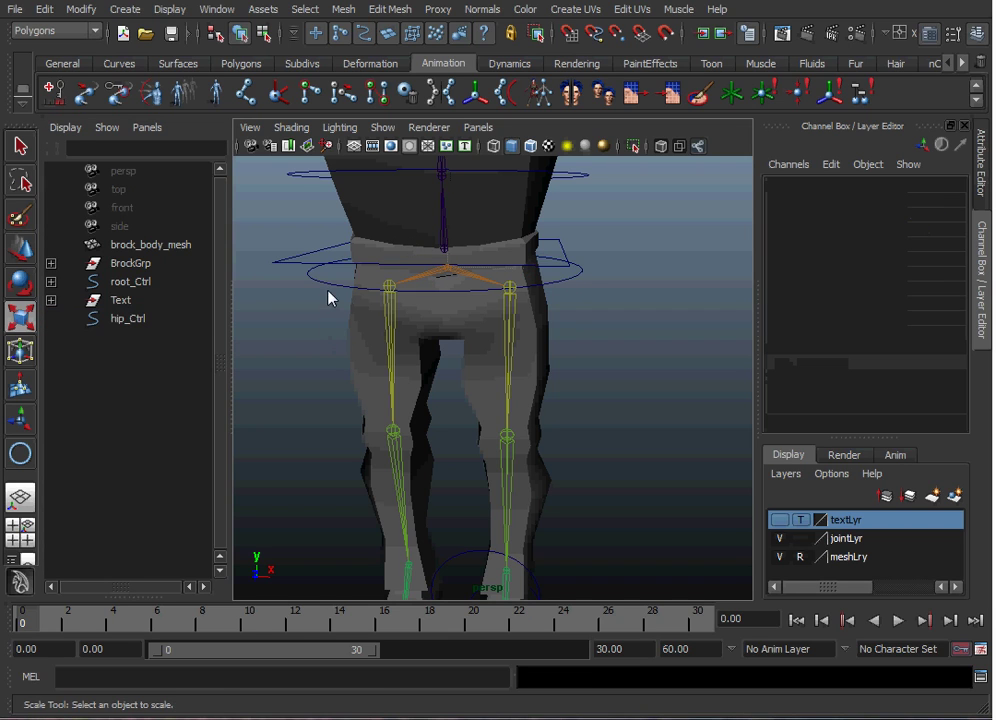
left_click(332, 286)
key("space")
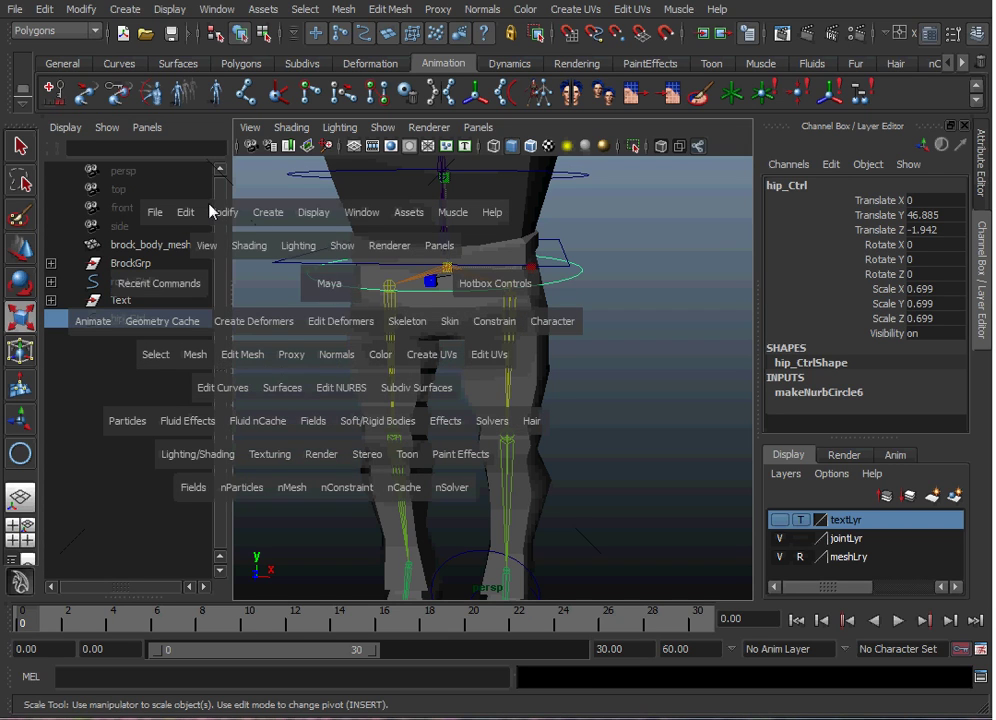
left_click(212, 211)
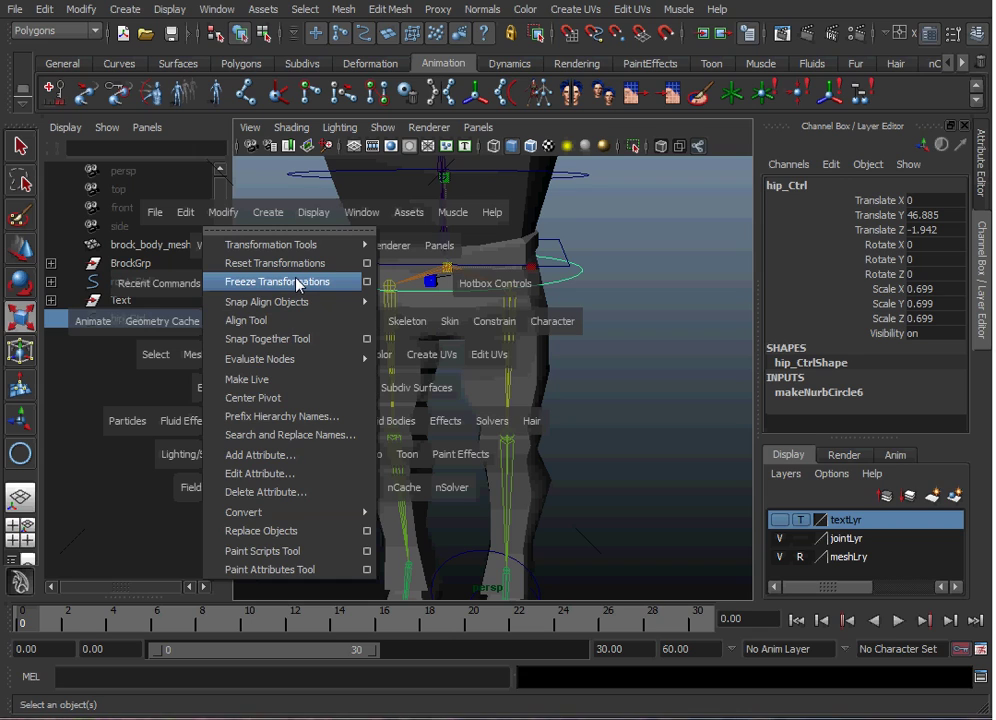
left_click(296, 284)
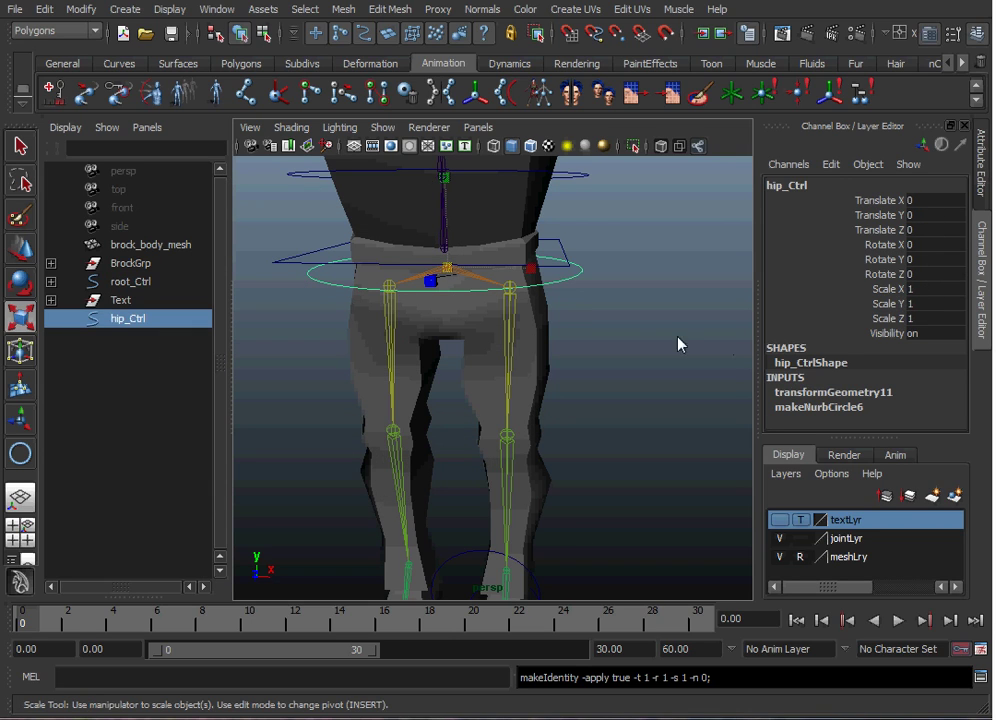
left_click(650, 326)
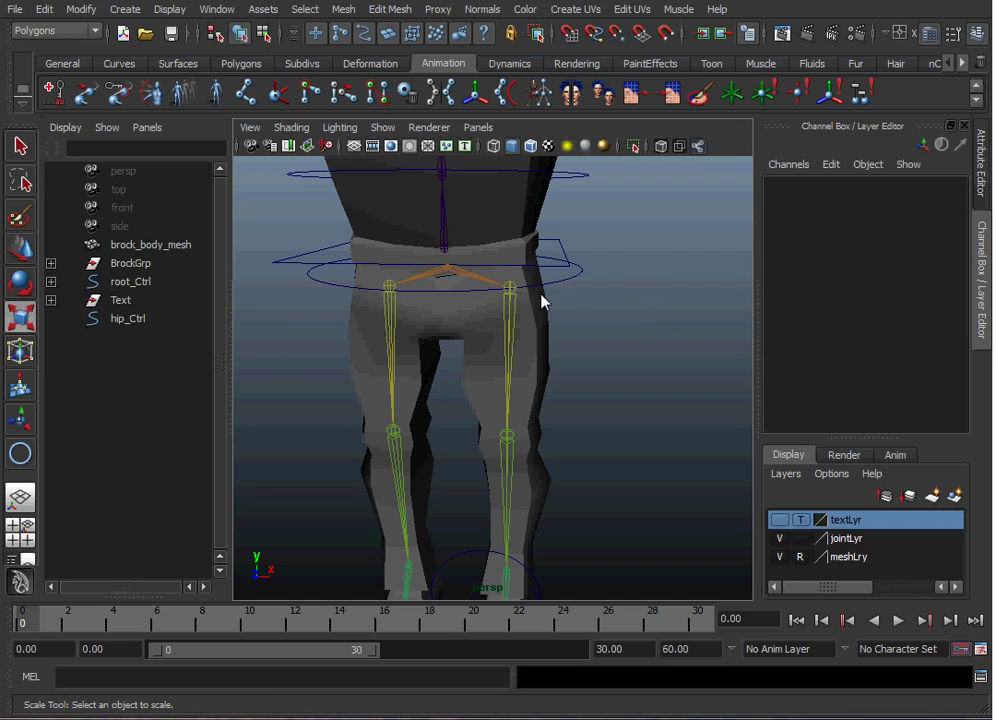
Switch to the RootHipCtrl.docx document in Word, read the Root/Hip Control Steps list, and return to Maya
key("alt+Tab")
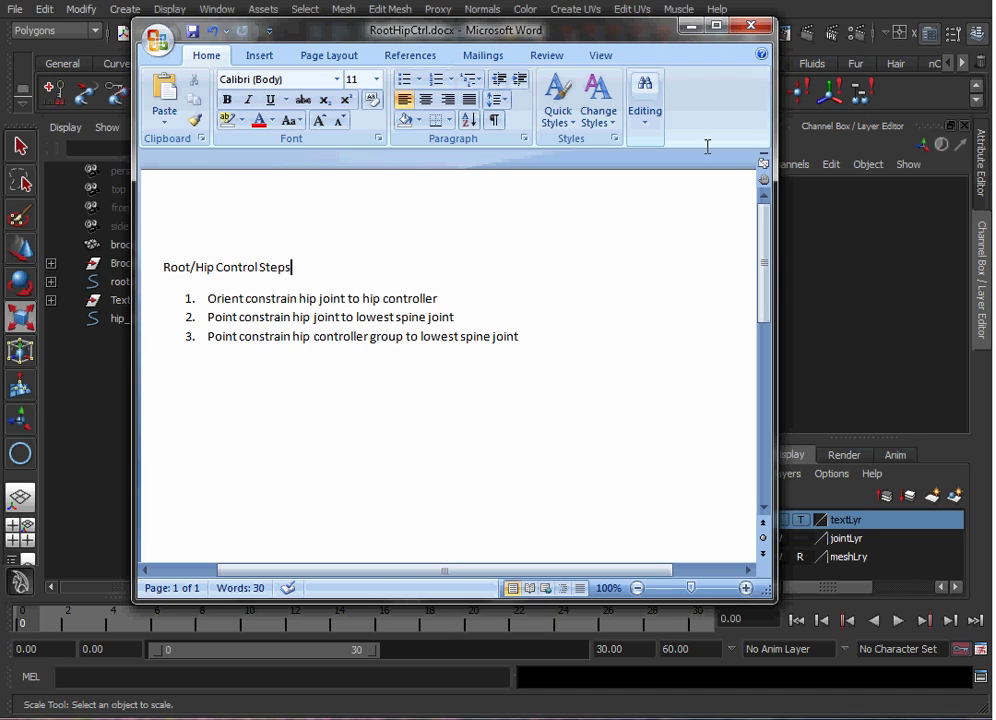
left_click(690, 25)
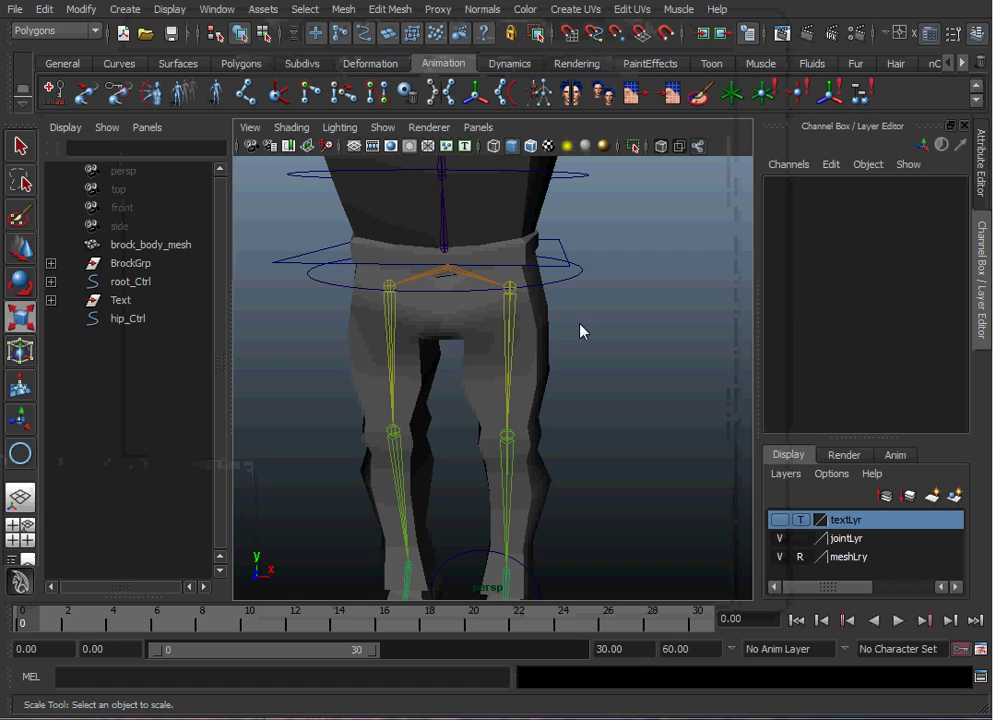
left_click(558, 288)
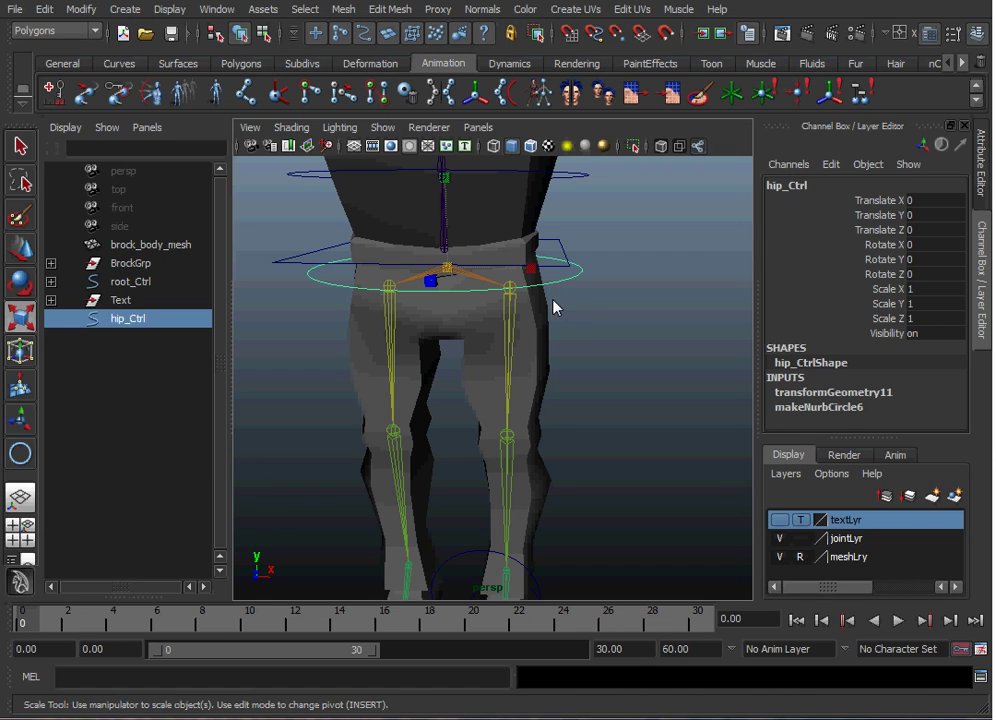
left_click(548, 307)
left_click(560, 289)
left_click(568, 314)
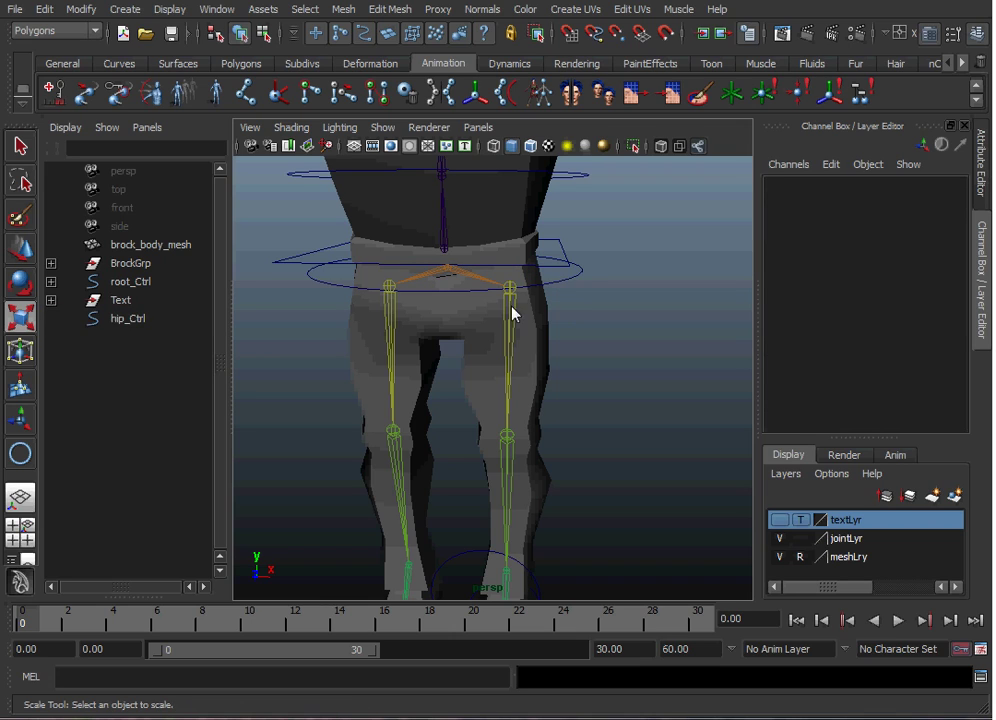
Group hip_Ctrl on its own and rename the new group as hip_Ctrl_Grp
left_click(129, 320)
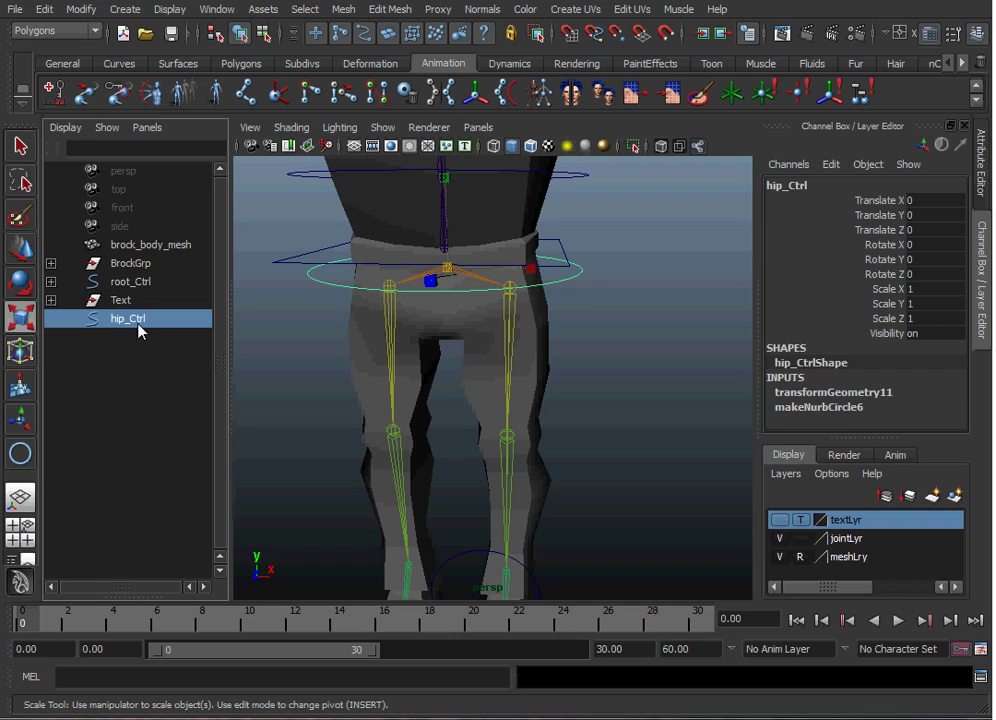
key("ctrl+g")
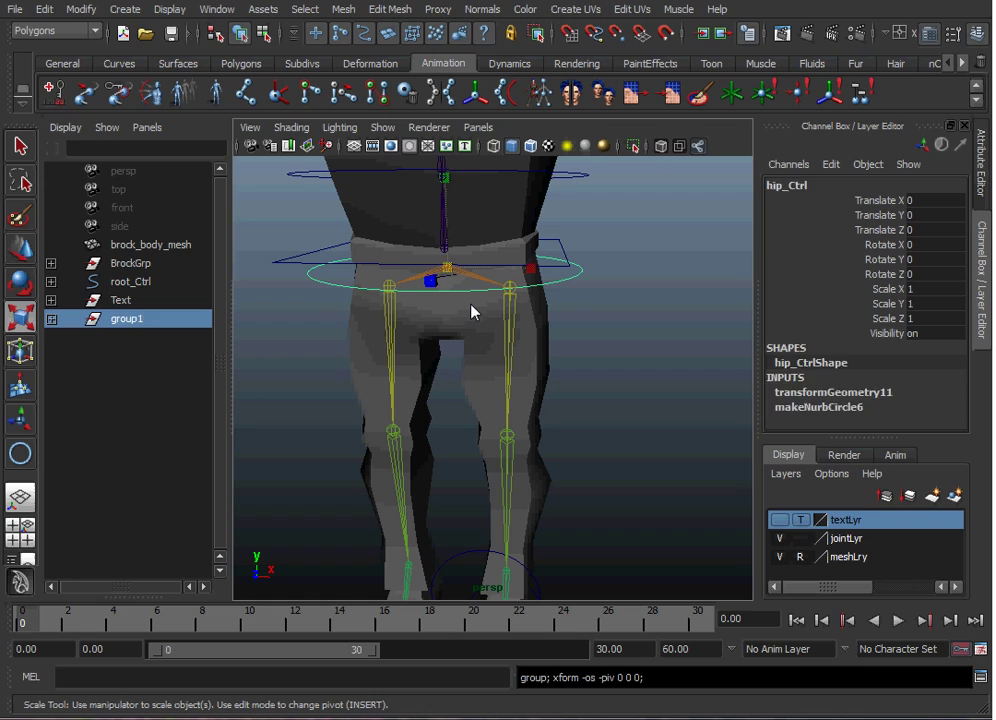
left_click(51, 319)
double_click(145, 324)
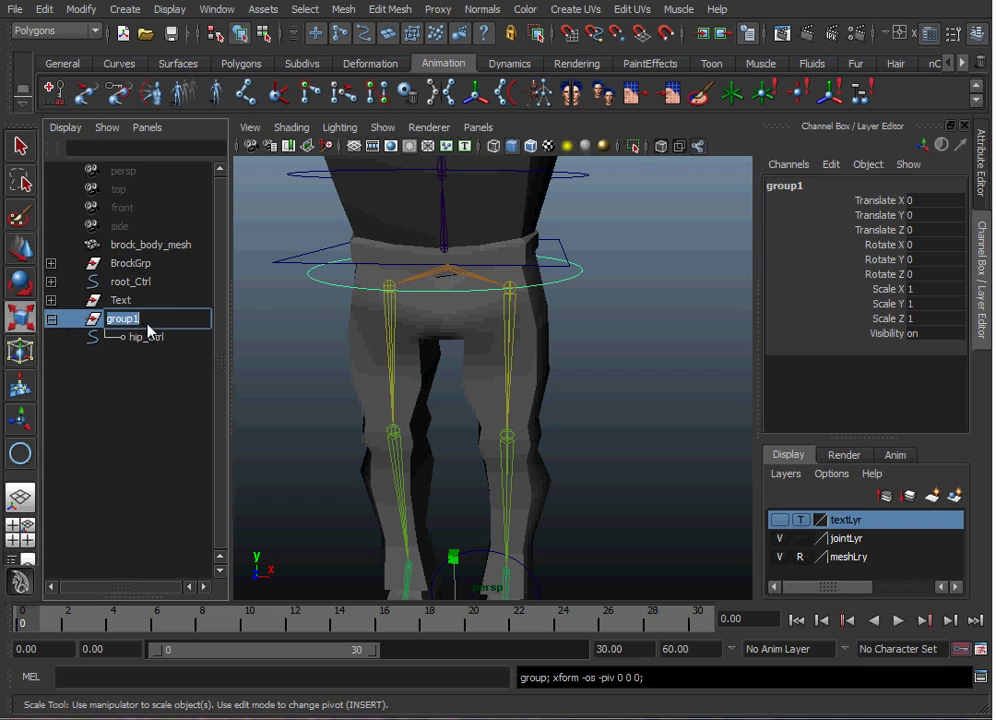
type("hip_Ctrl_Grp")
key("Return")
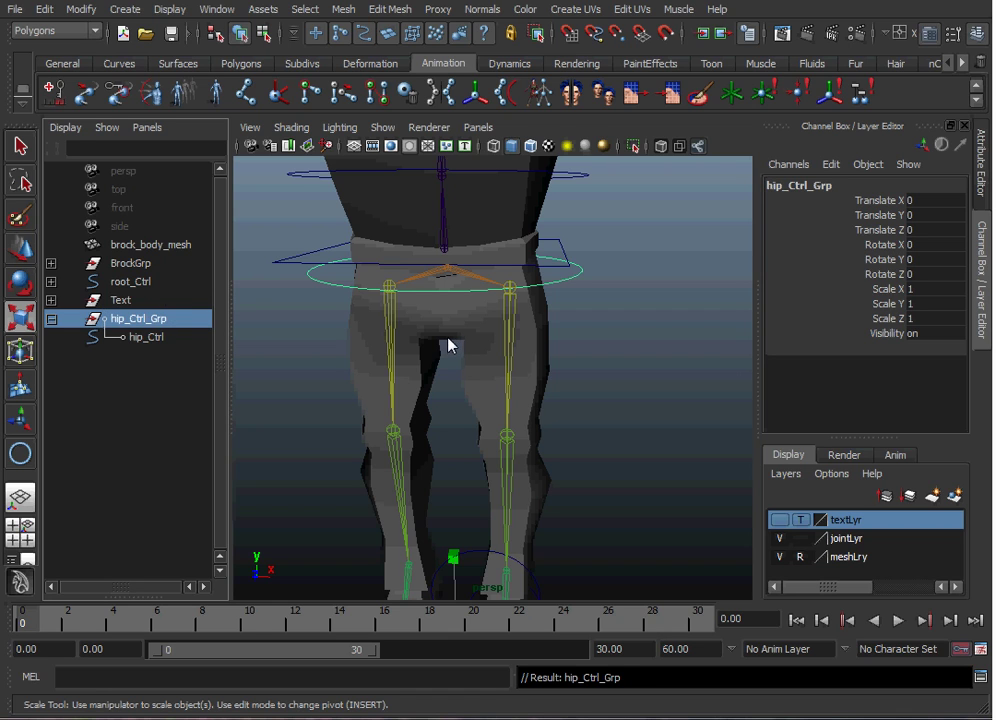
Move the pivot of hip_Ctrl_Grp from the origin and snap it onto the hip joint, and clear the selection
right_click_drag(476, 343, 420, 349, "alt")
middle_click_drag(451, 349, 451, 323, "alt")
left_click_drag(451, 323, 449, 311, "alt")
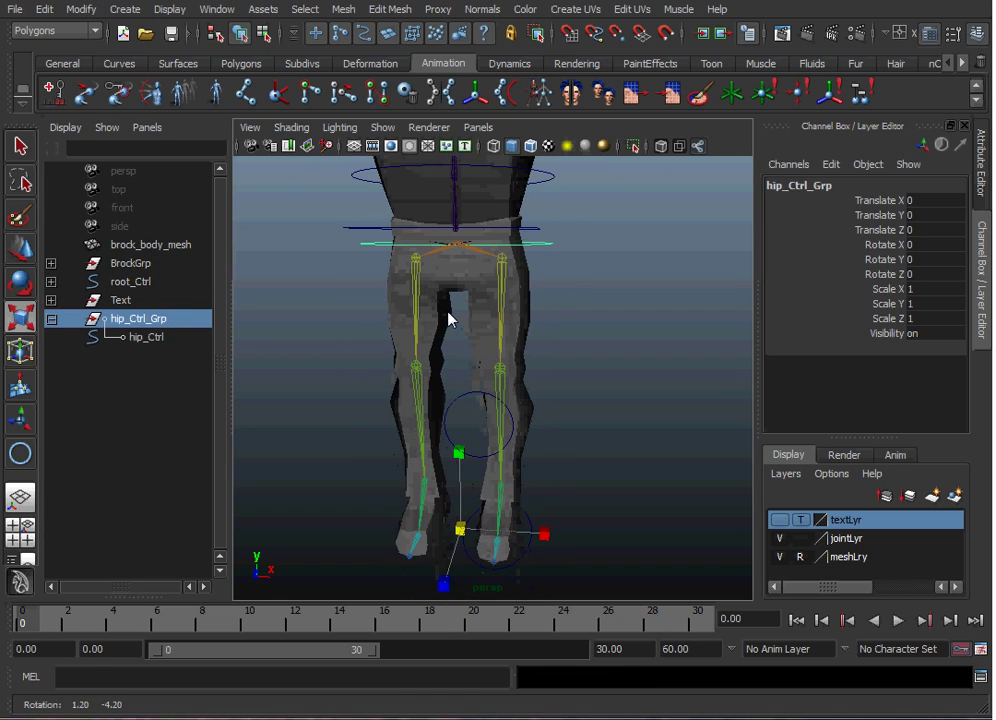
key("w")
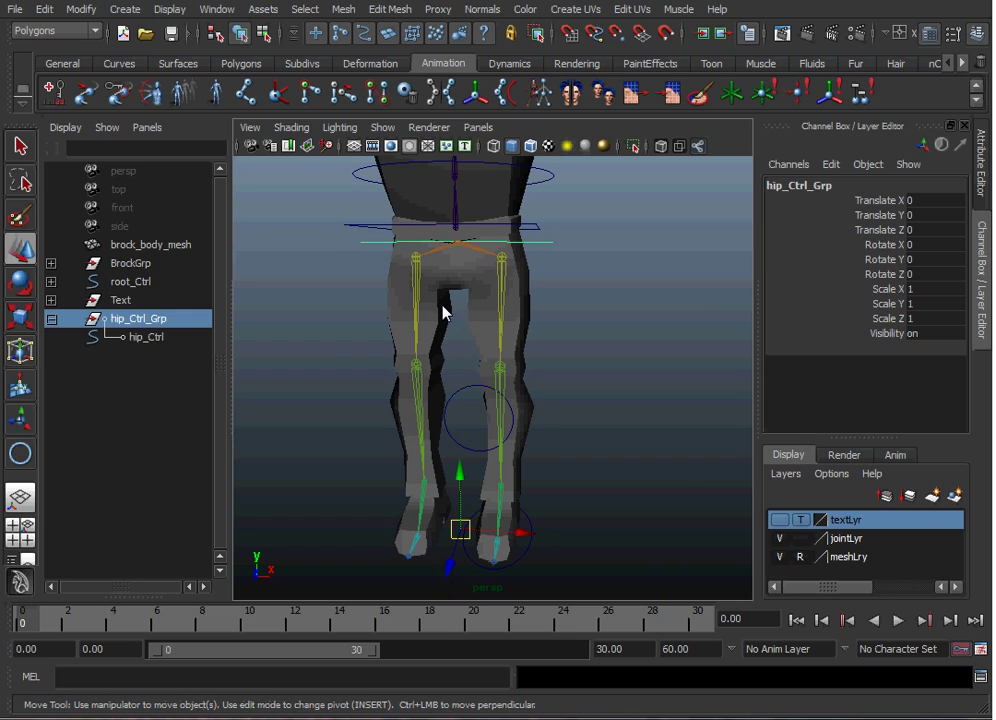
key("Insert")
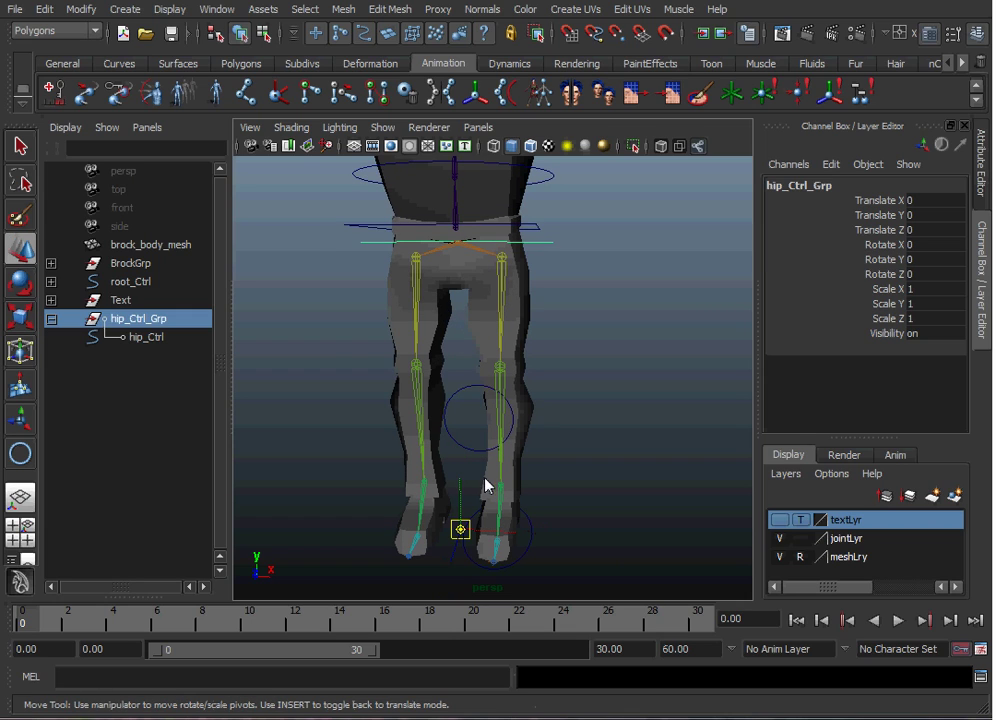
left_click_drag(465, 507, 456, 222)
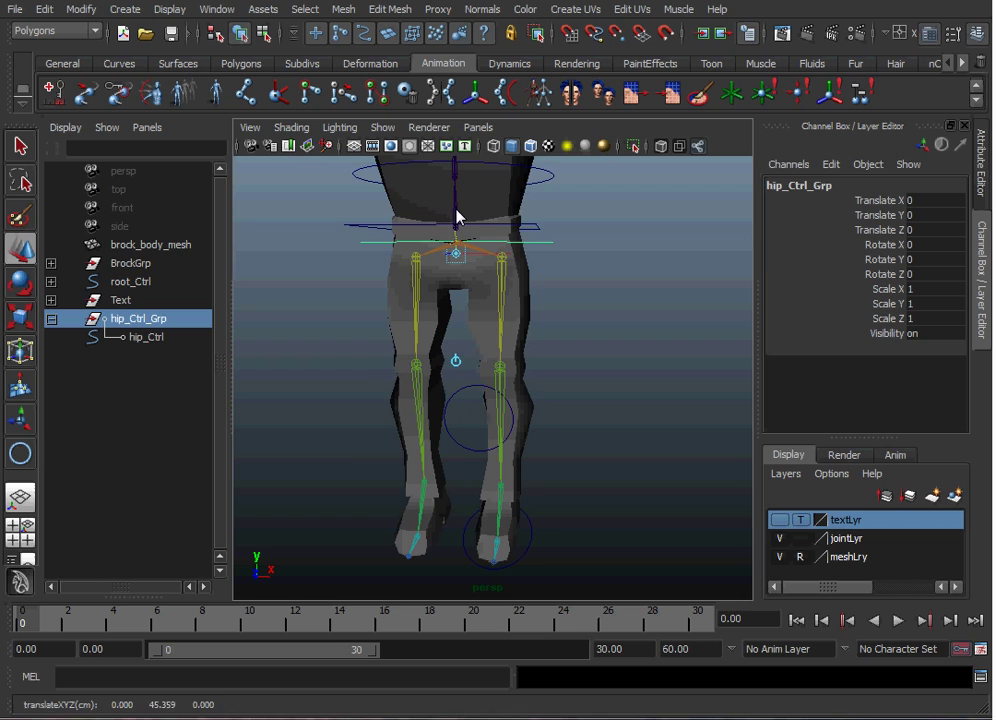
right_click_drag(456, 216, 503, 328, "alt")
middle_click_drag(505, 330, 508, 404, "alt")
right_click_drag(430, 332, 463, 331, "alt")
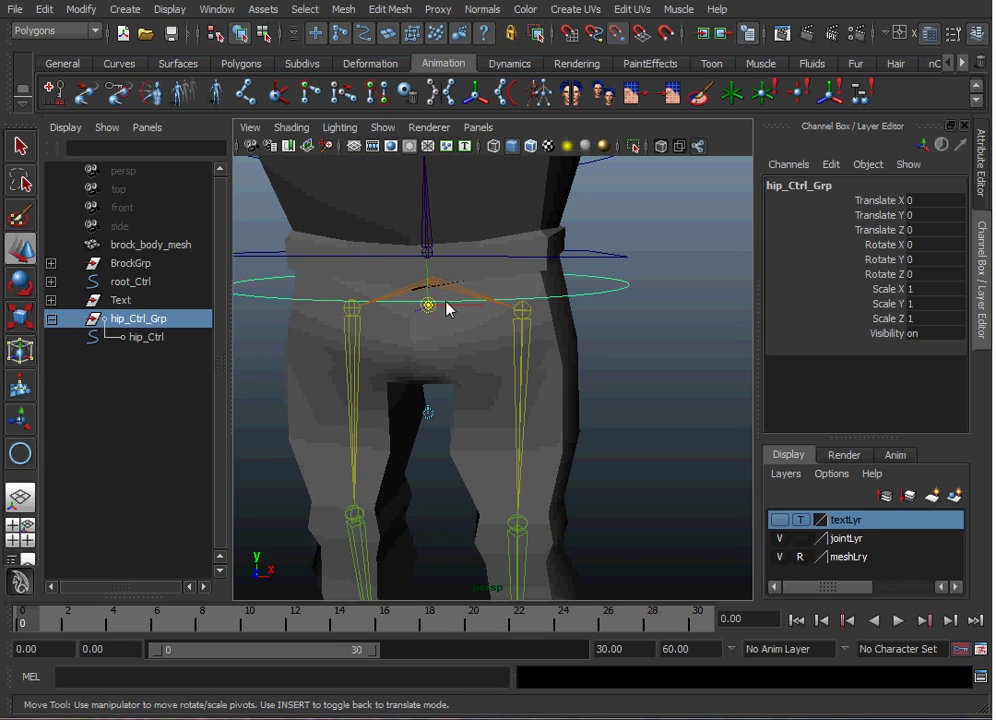
left_click_drag(429, 306, 437, 288)
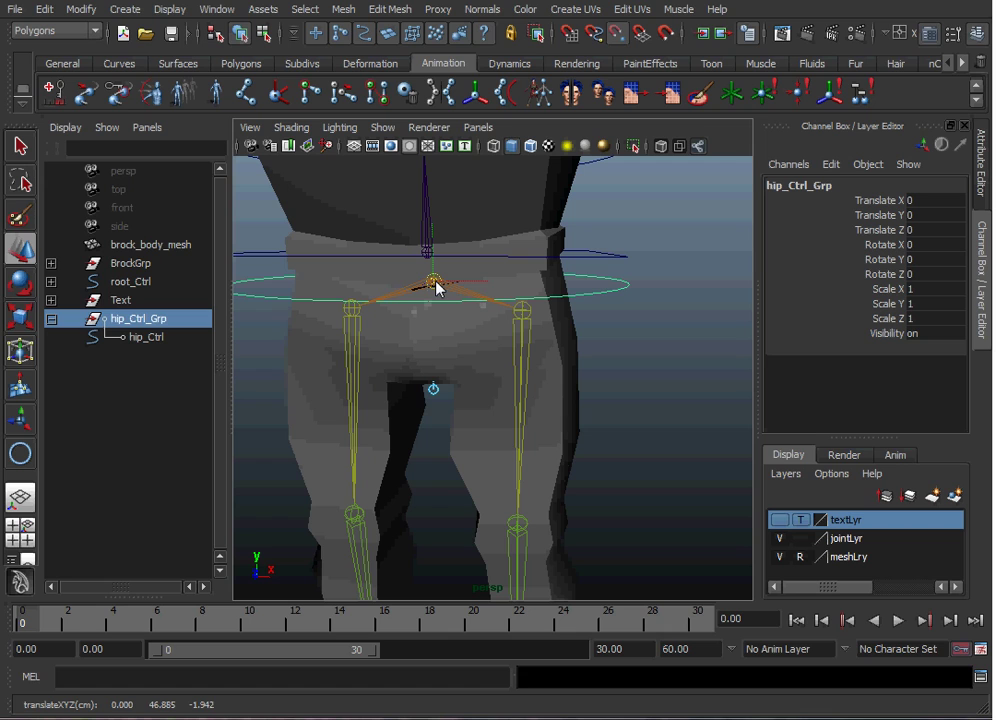
key("Insert")
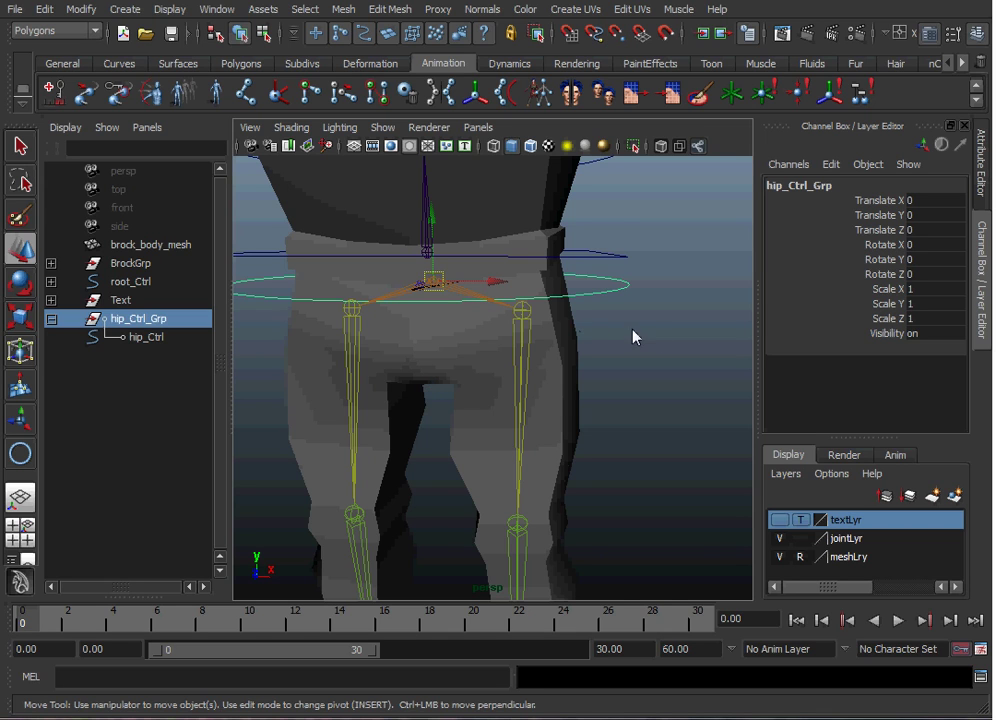
mouse_move(633, 336)
right_mouse_down("alt")
mouse_move(589, 334)
mouse_move(617, 344)
right_mouse_up("alt")
middle_click_drag(617, 344, 641, 376, "alt")
left_click(645, 387)
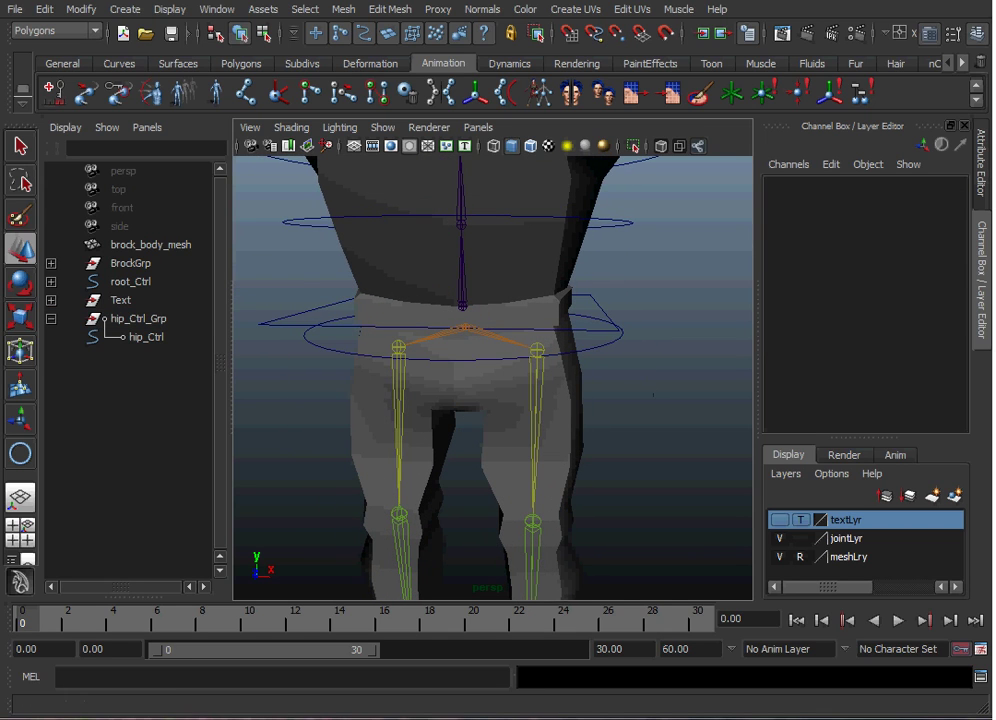
Switch to RootHipCtrl.docx in Word, check the first constraint step, and return to Maya
key("alt+Tab")
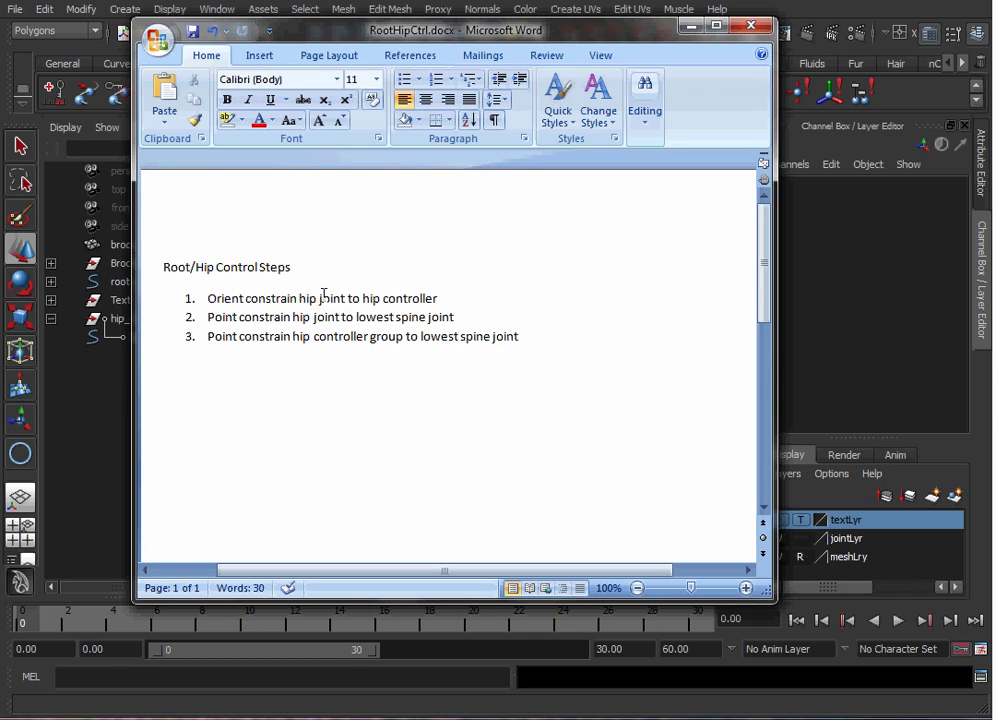
left_click(688, 25)
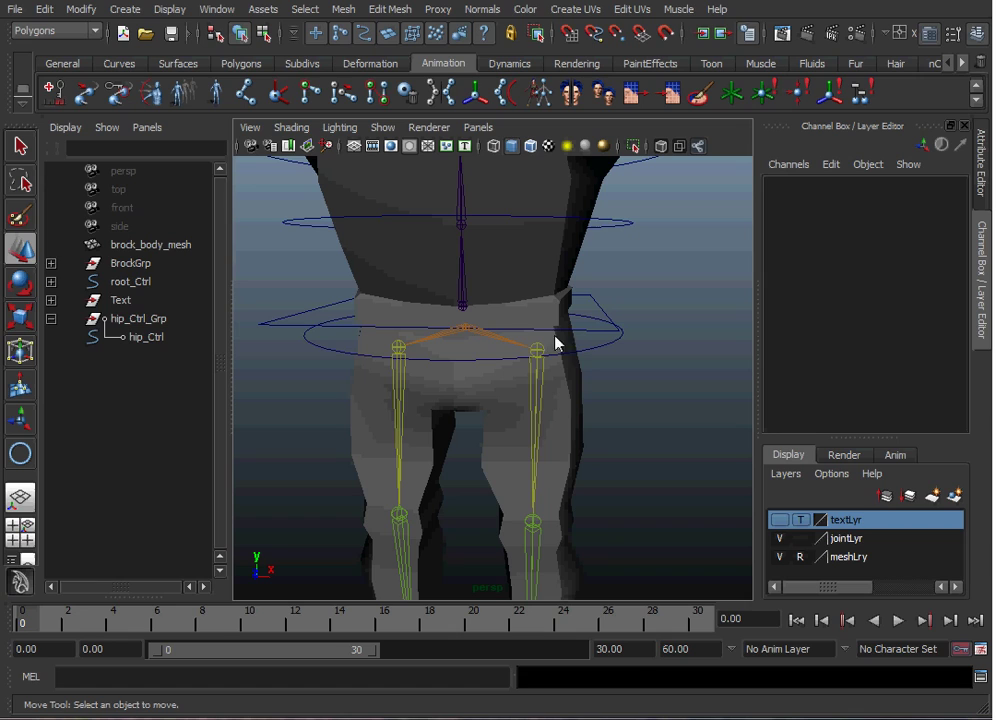
Select hip_Ctrl and add the hip joint under BrockGrp to the selection
left_click(594, 349)
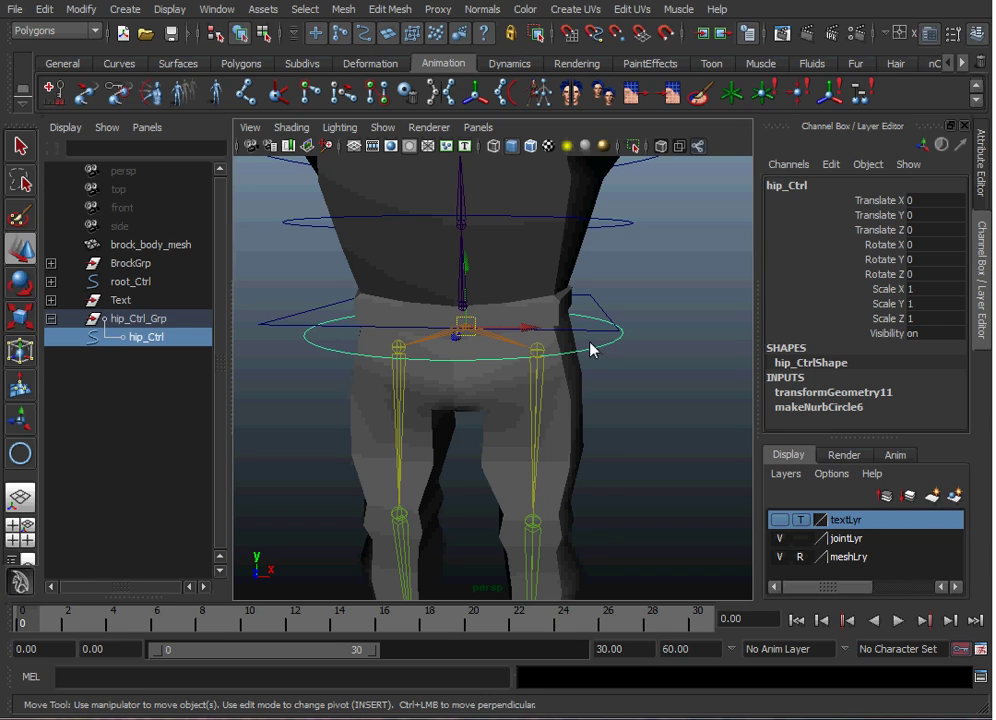
left_click(51, 282)
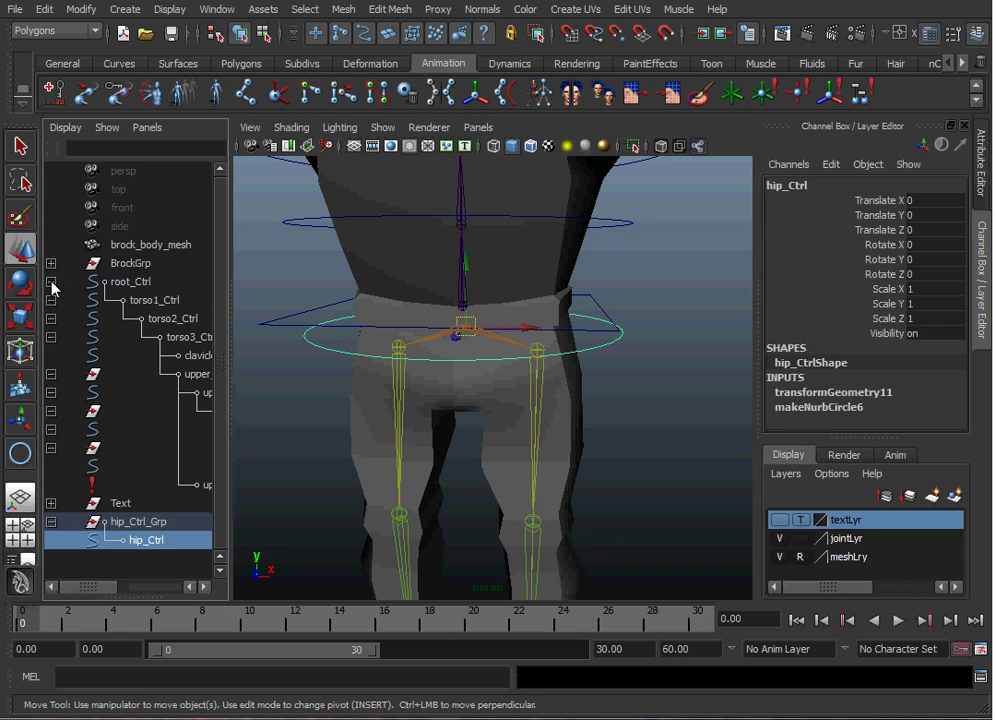
left_click_drag(231, 307, 335, 305)
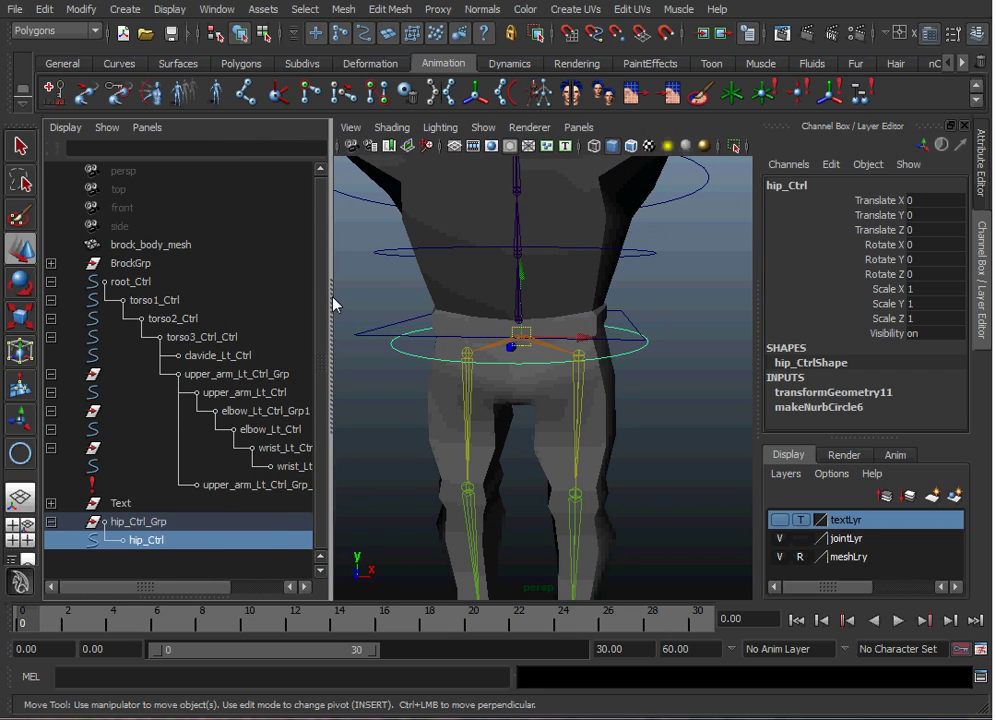
left_click(51, 282)
left_click(51, 264)
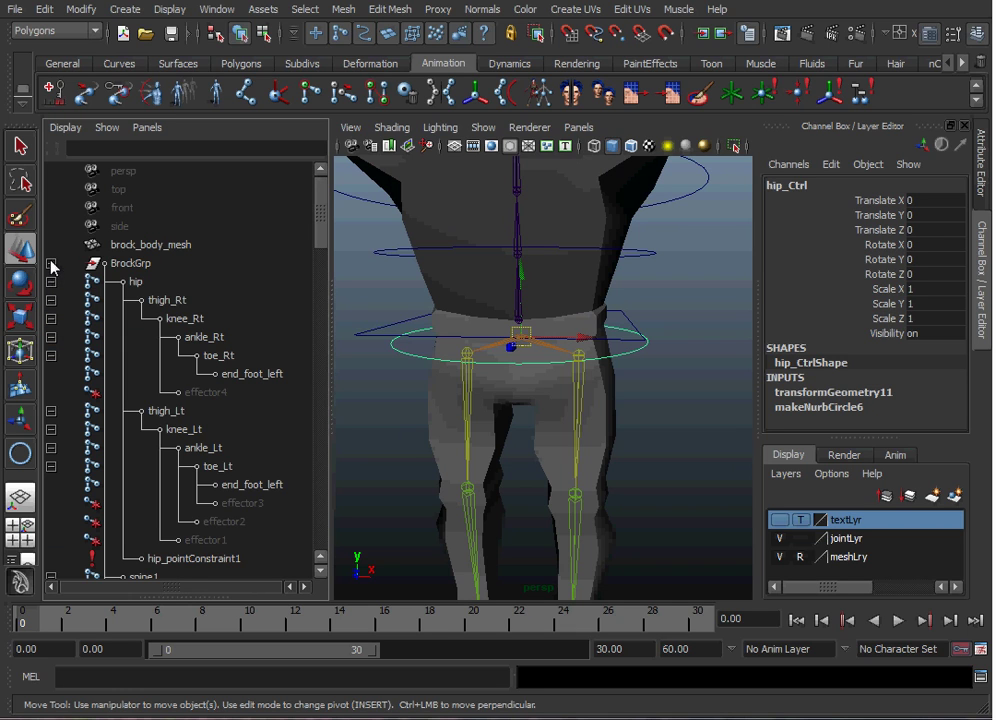
left_click(135, 282)
right_click_drag(500, 300, 562, 307, "alt")
Try to orient constrain the hip joint to hip_Ctrl with the existing constraint settings, and undo it
key("space")
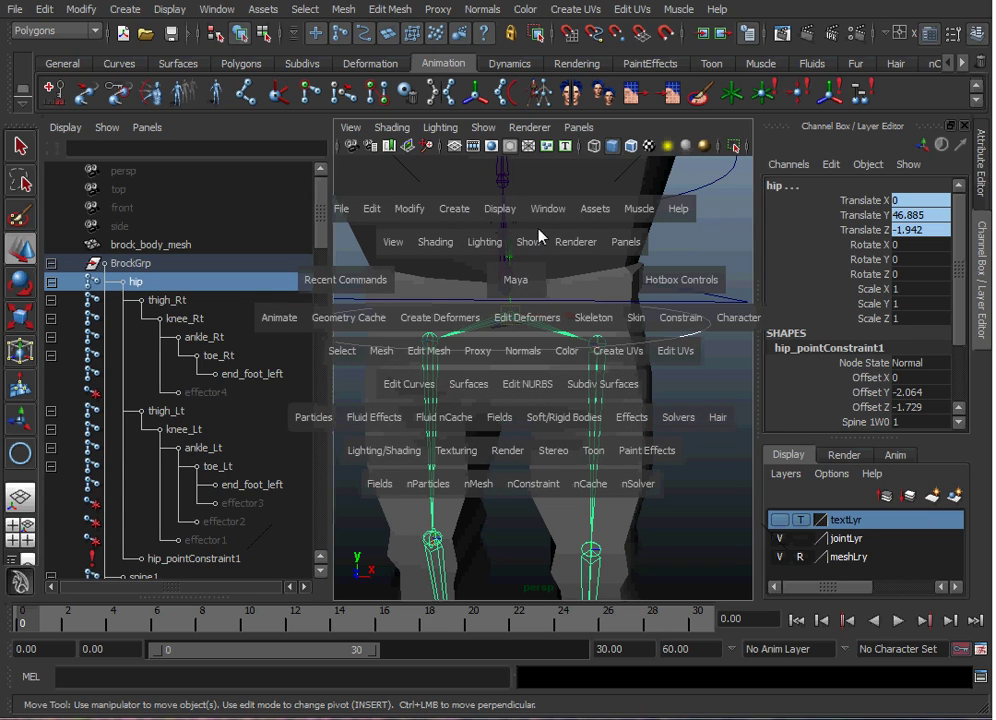
left_click(680, 318)
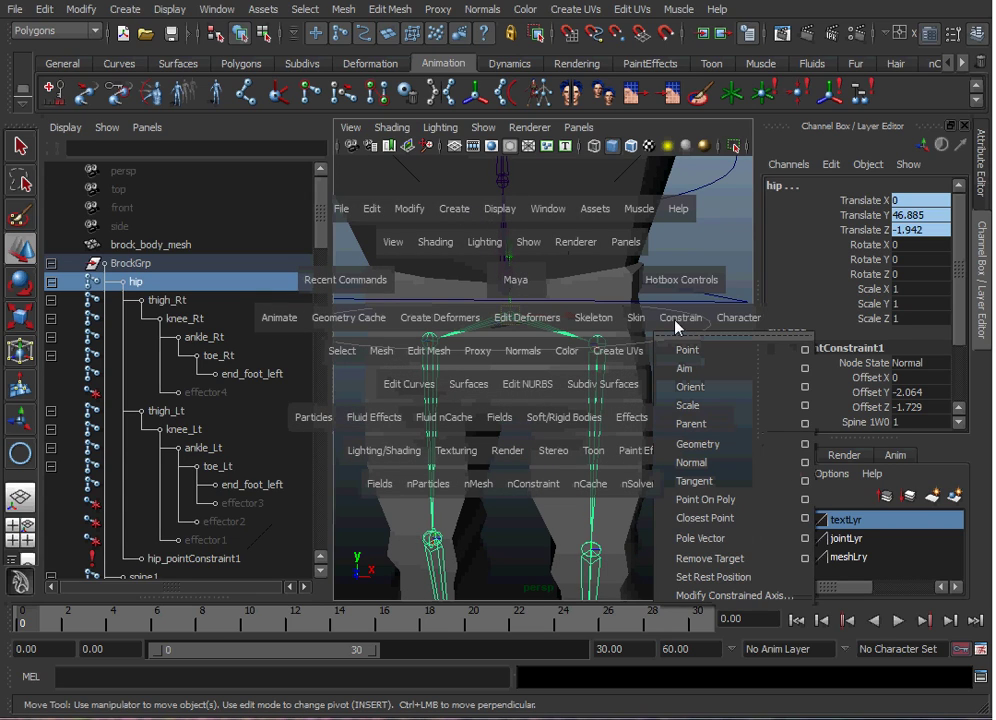
left_click(738, 388)
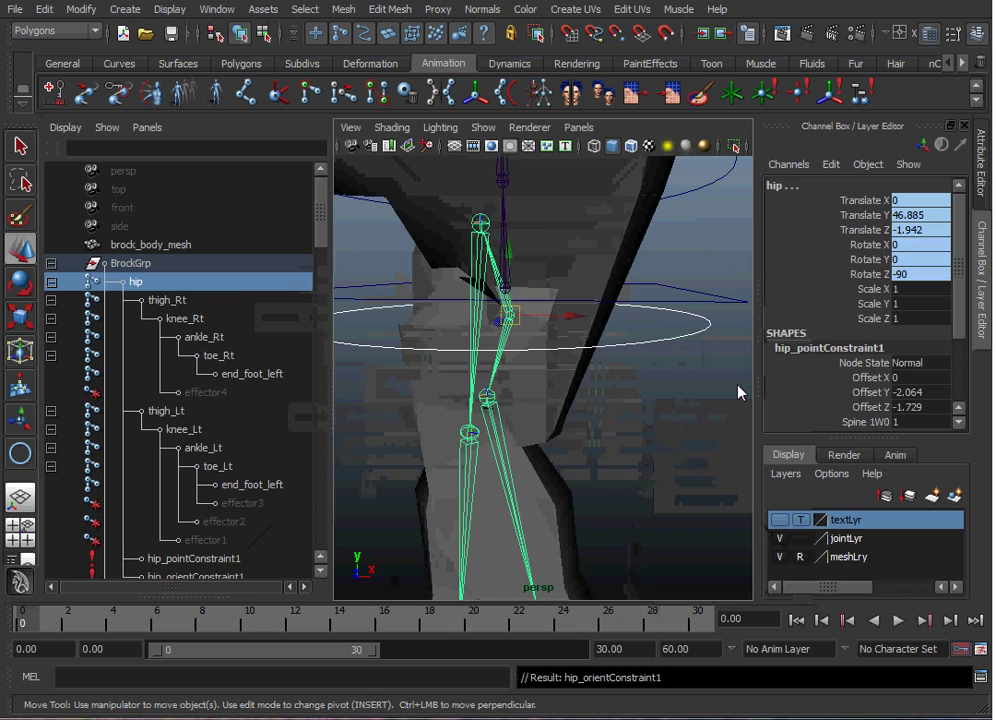
key("ctrl+z")
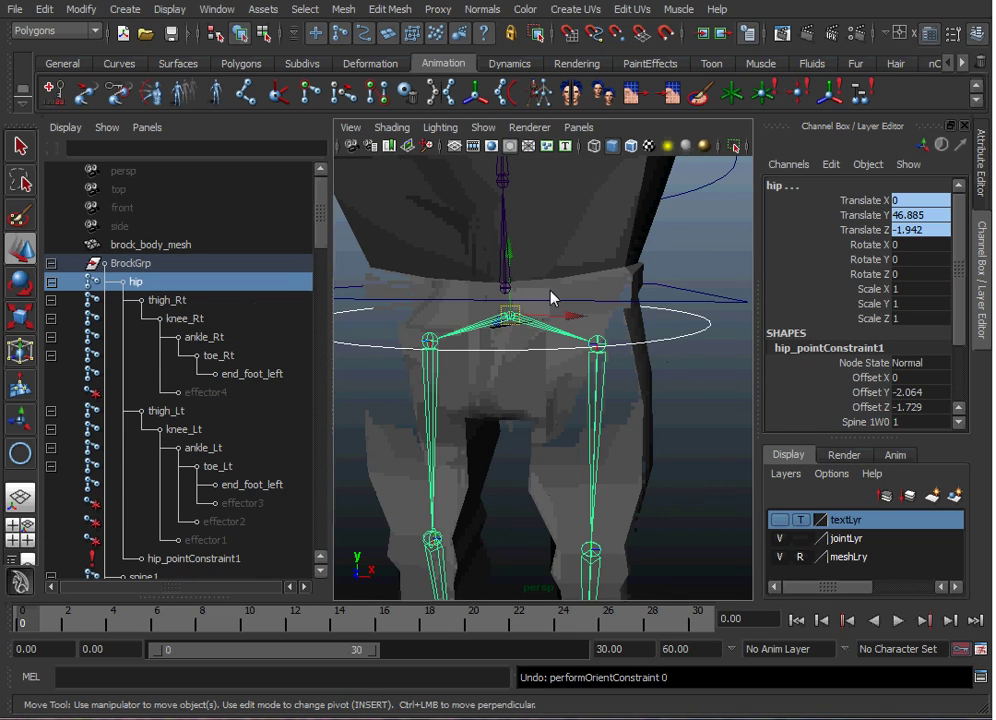
Orient constrain the hip joint to hip_Ctrl on all axes with Maintain offset turned on
key("space")
left_click(712, 328)
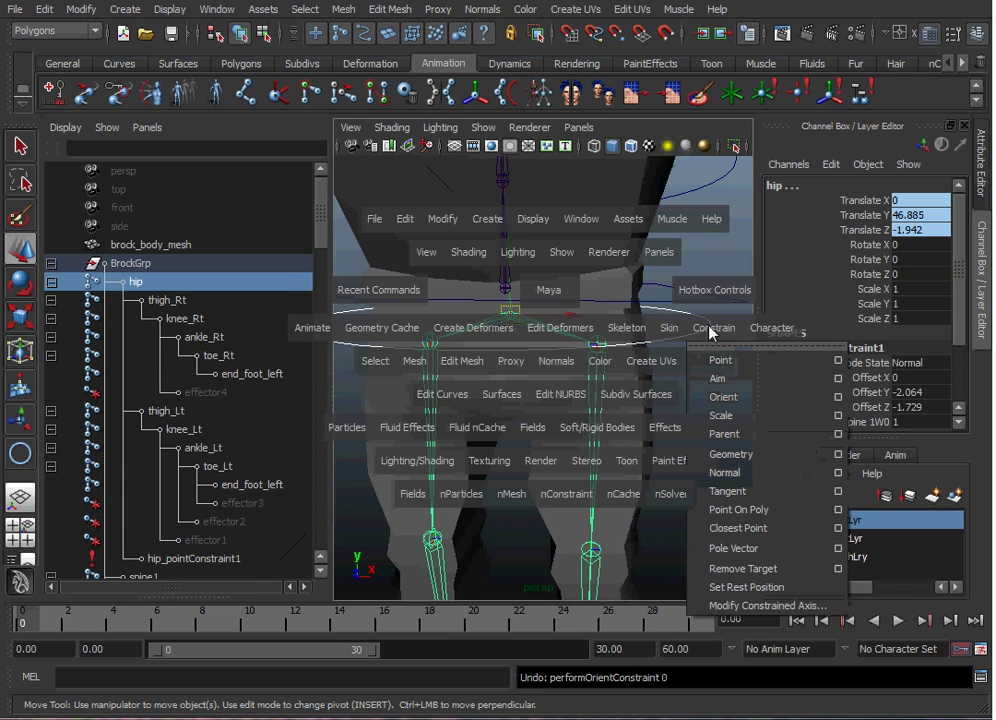
left_click(840, 398)
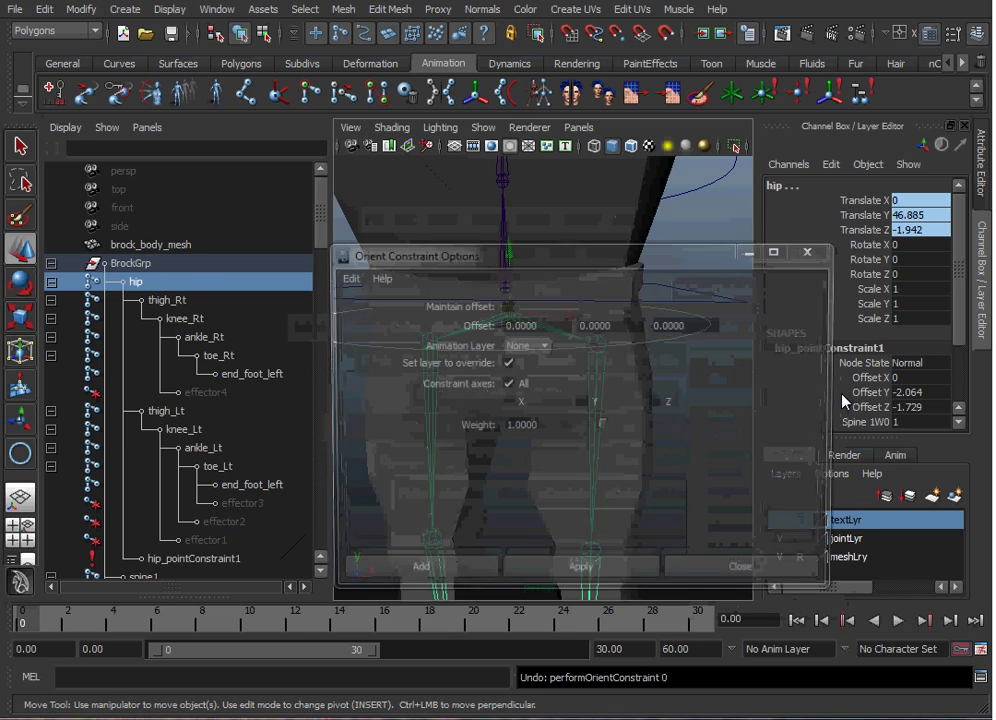
left_click(507, 305)
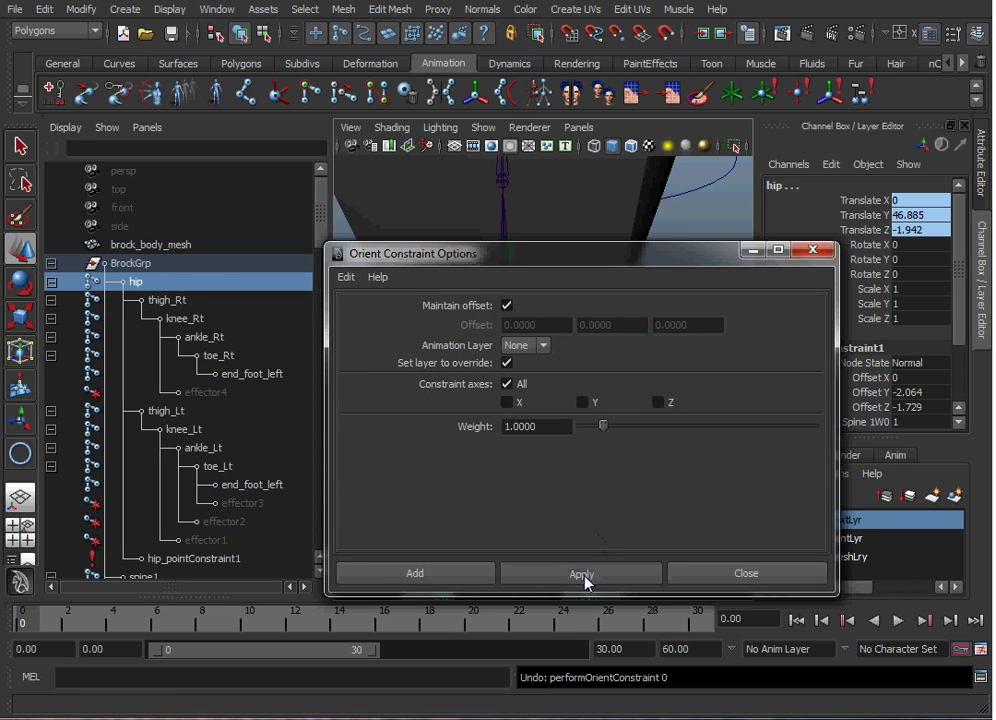
left_click(588, 574)
left_click(746, 573)
left_click(745, 578)
Test-rotate hip_Ctrl about the Z axis, undo the rotation, and clear the selection
right_click_drag(745, 578, 638, 373, "alt")
left_click(630, 353)
key("e")
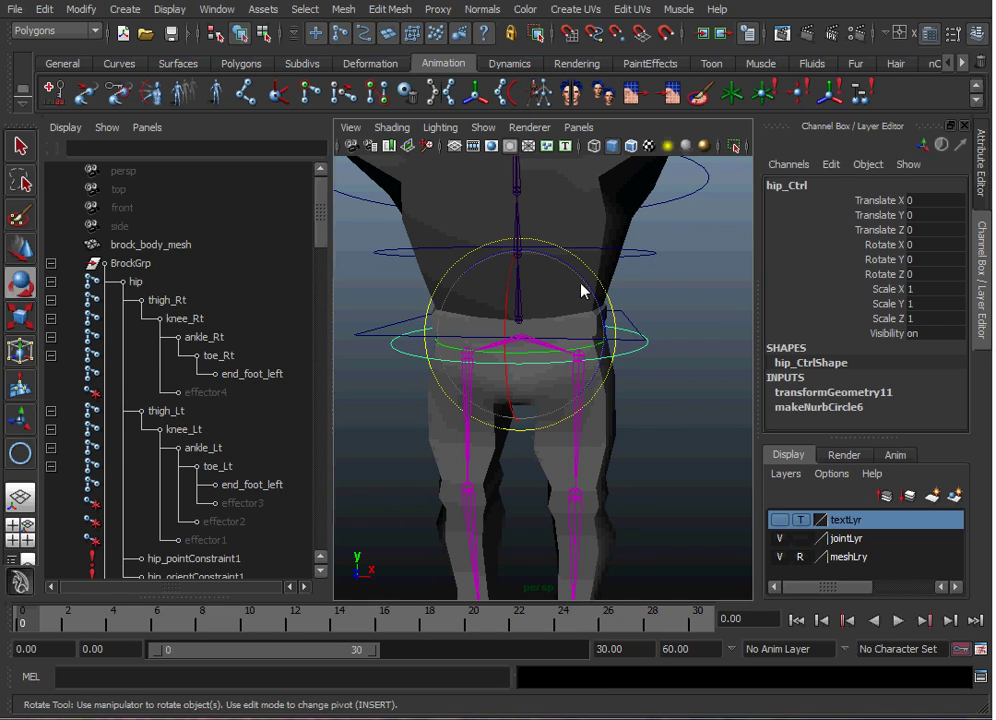
left_click_drag(580, 289, 555, 273)
key("ctrl+z")
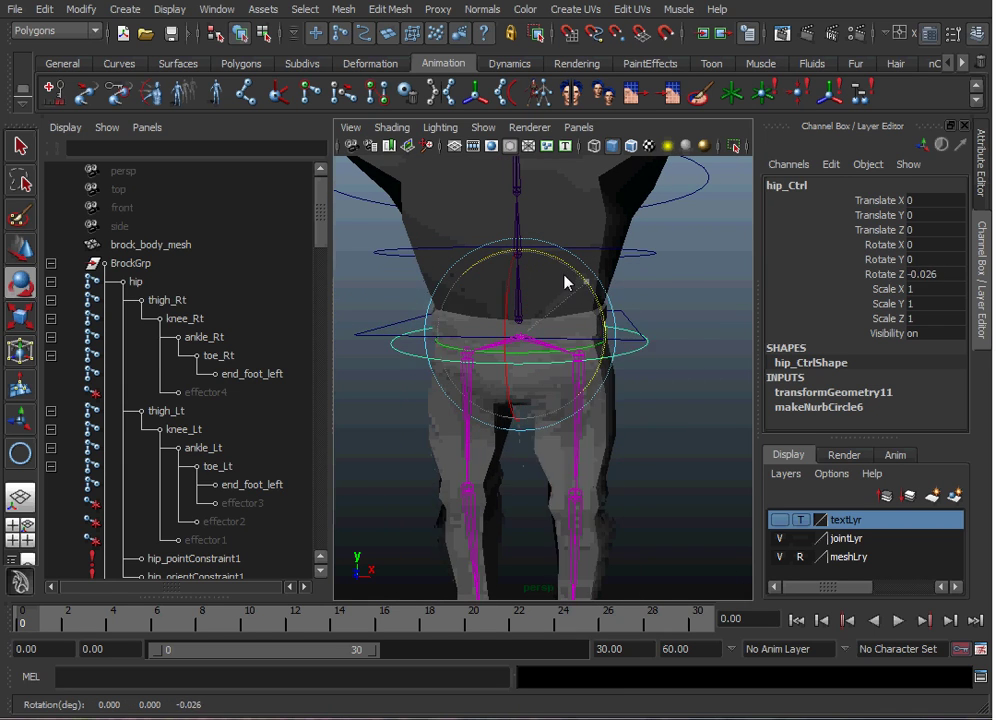
left_click(591, 325)
Delete the existing hip_pointConstraint1 from the hip joint
right_click_drag(591, 325, 657, 350, "alt")
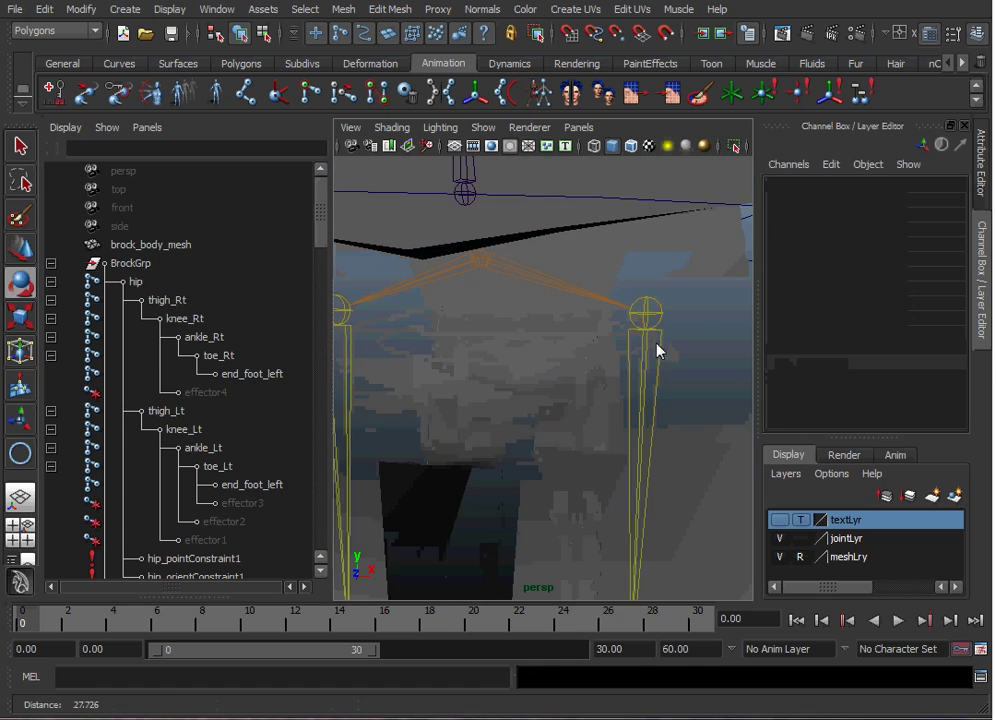
left_click(480, 262)
right_click_drag(556, 283, 507, 287, "alt")
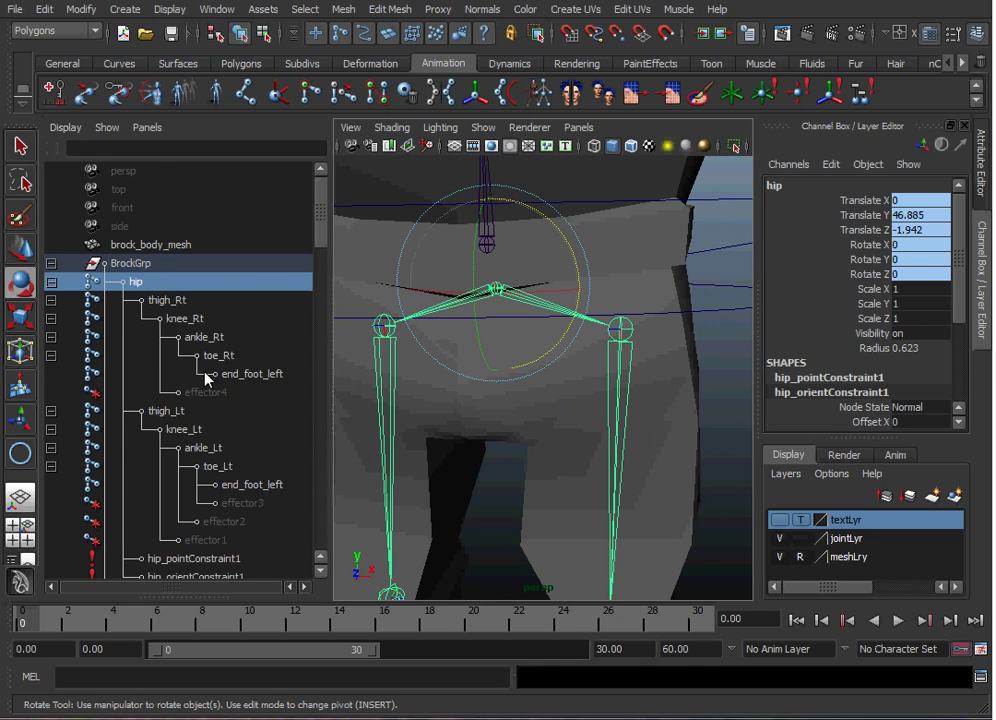
scroll(204, 378, "down", 8)
scroll(204, 378, "up", 8)
scroll(205, 376, "down", 4)
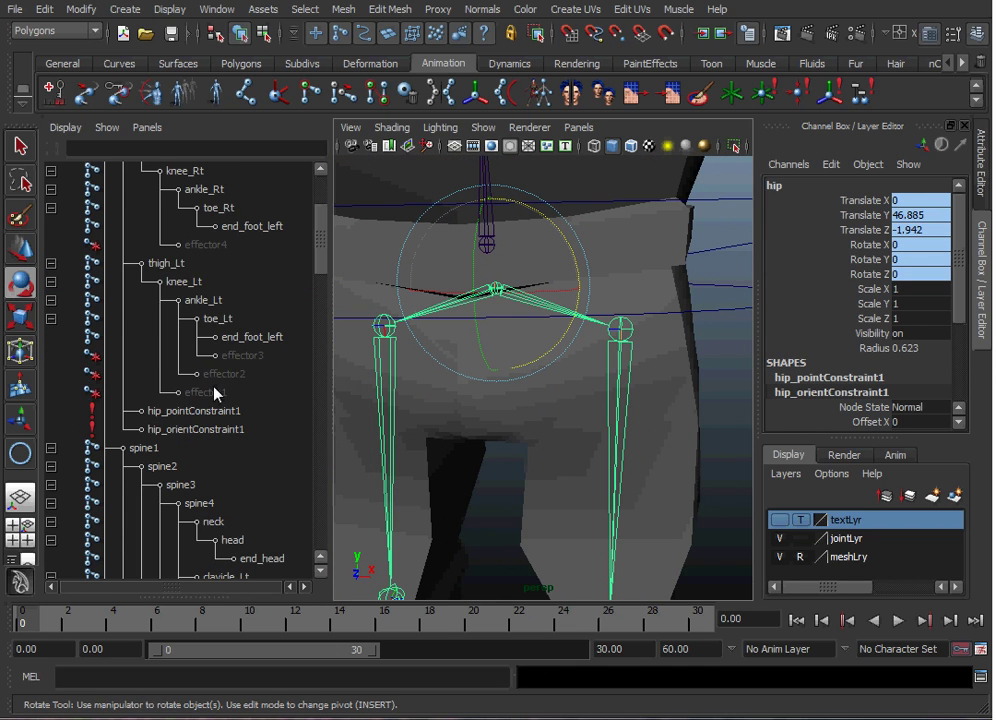
left_click(200, 414)
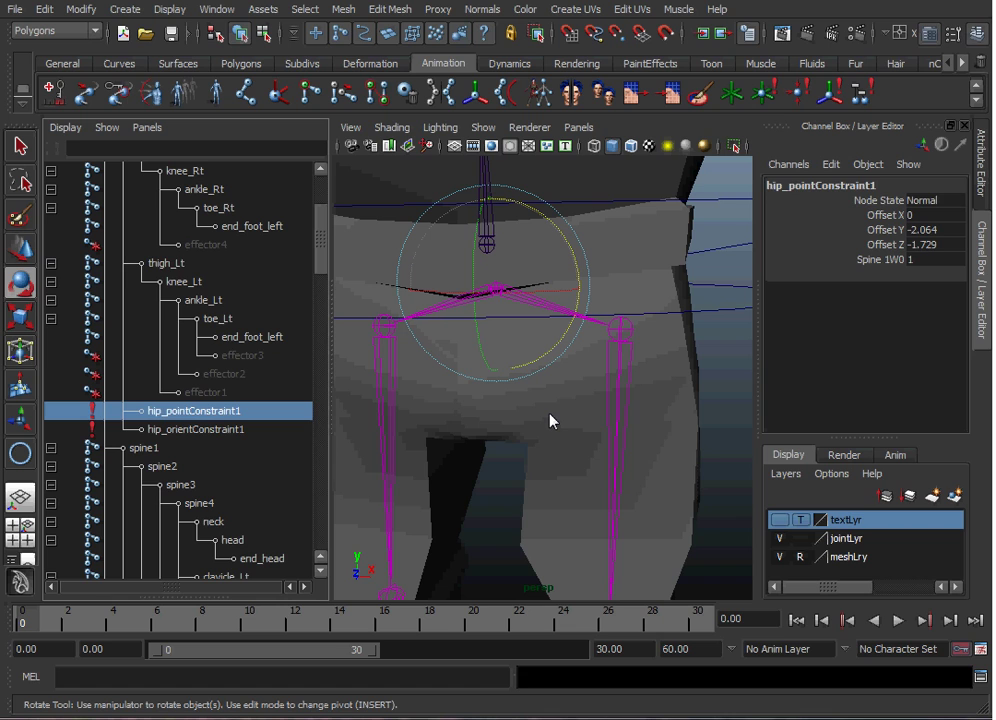
key("Delete")
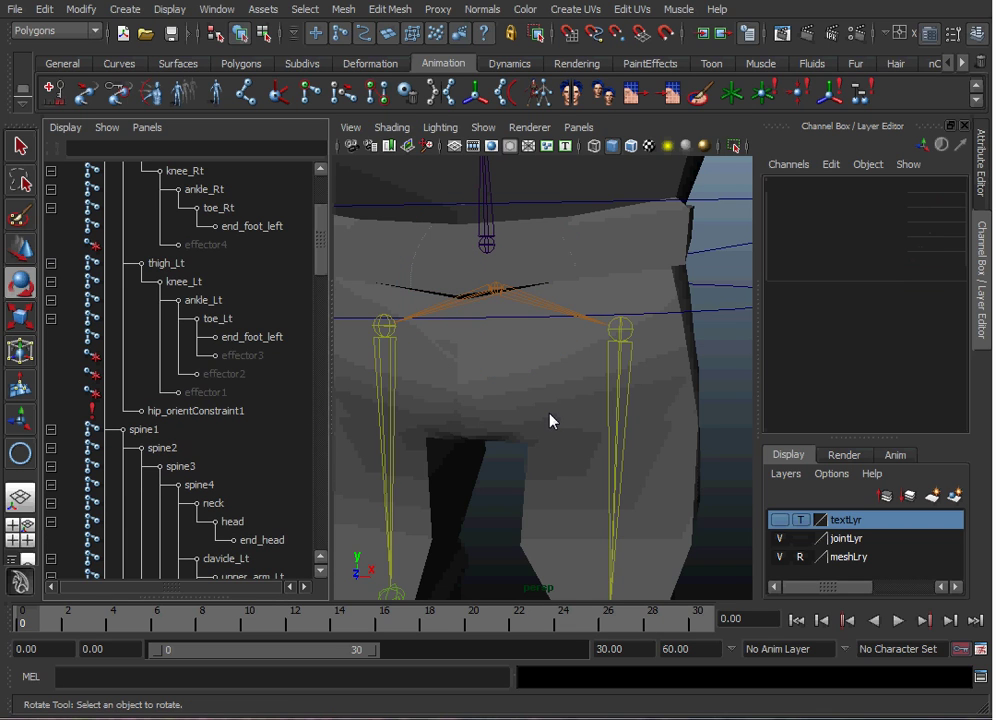
right_click_drag(571, 391, 525, 310, "alt")
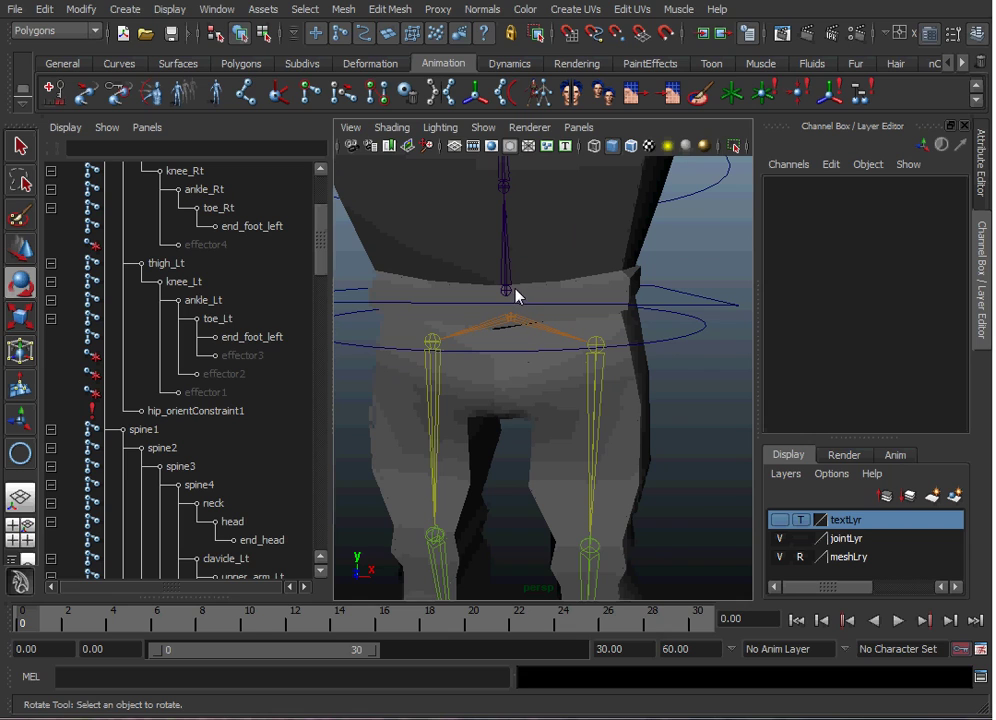
Check the step list in the Word notes, and point constrain the hip joint to spine1 on all axes with Maintain offset on
key("alt+Tab")
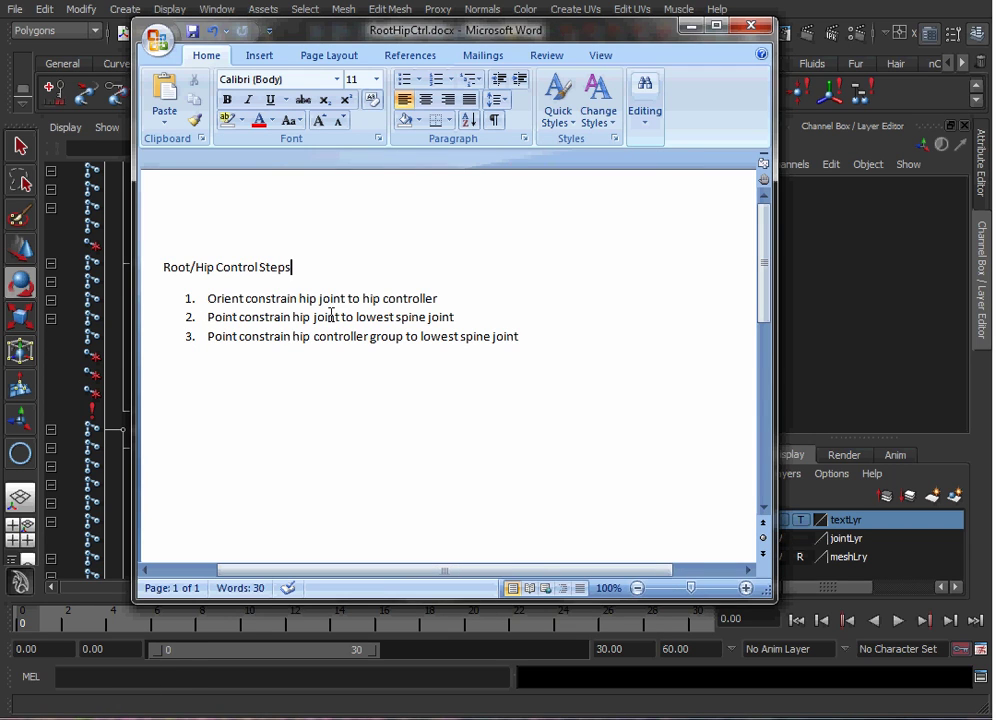
key("alt+Tab")
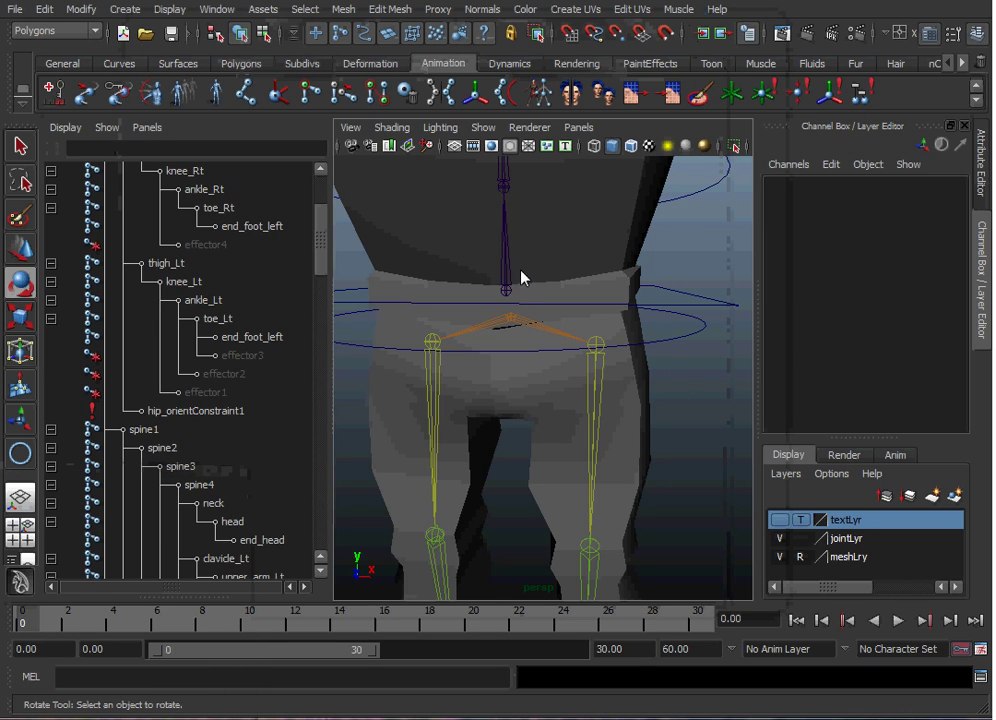
left_click(515, 296)
right_click_drag(515, 296, 590, 317, "alt")
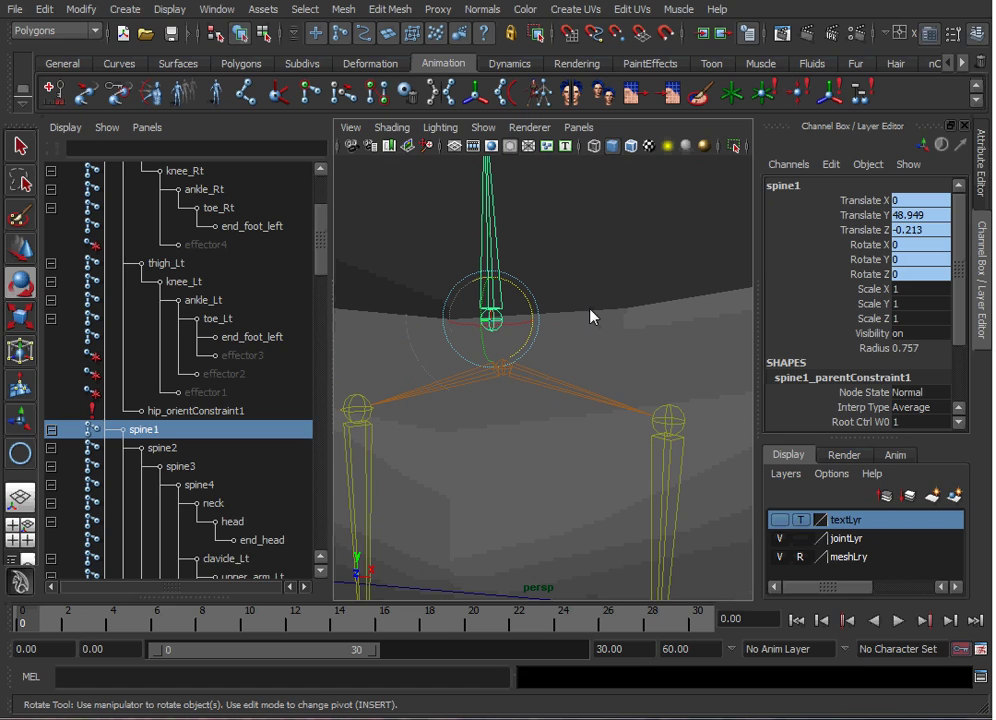
key("minus")
key("equal")
key("equal")
key("equal")
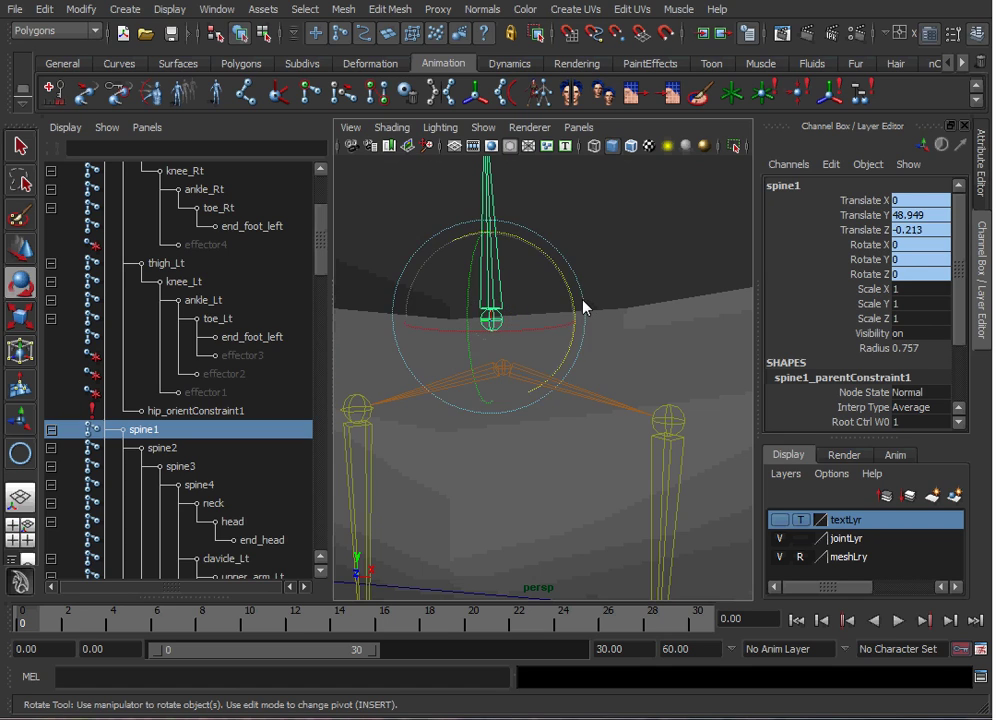
key("minus")
key("minus")
key("minus")
key("minus")
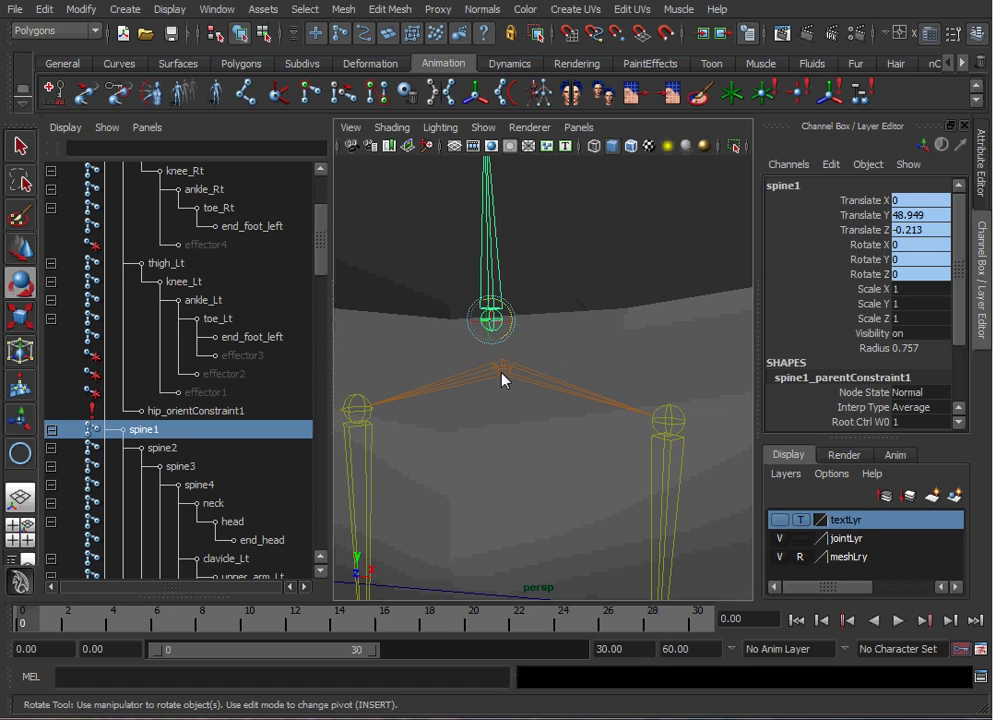
left_click(505, 367)
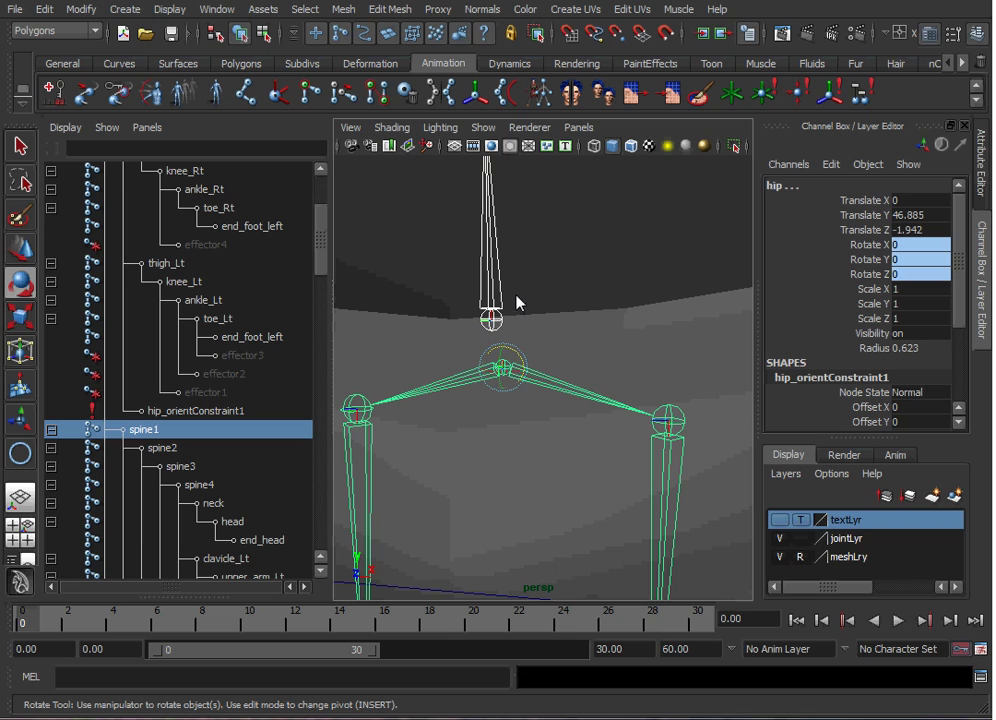
key("space")
left_click(680, 315)
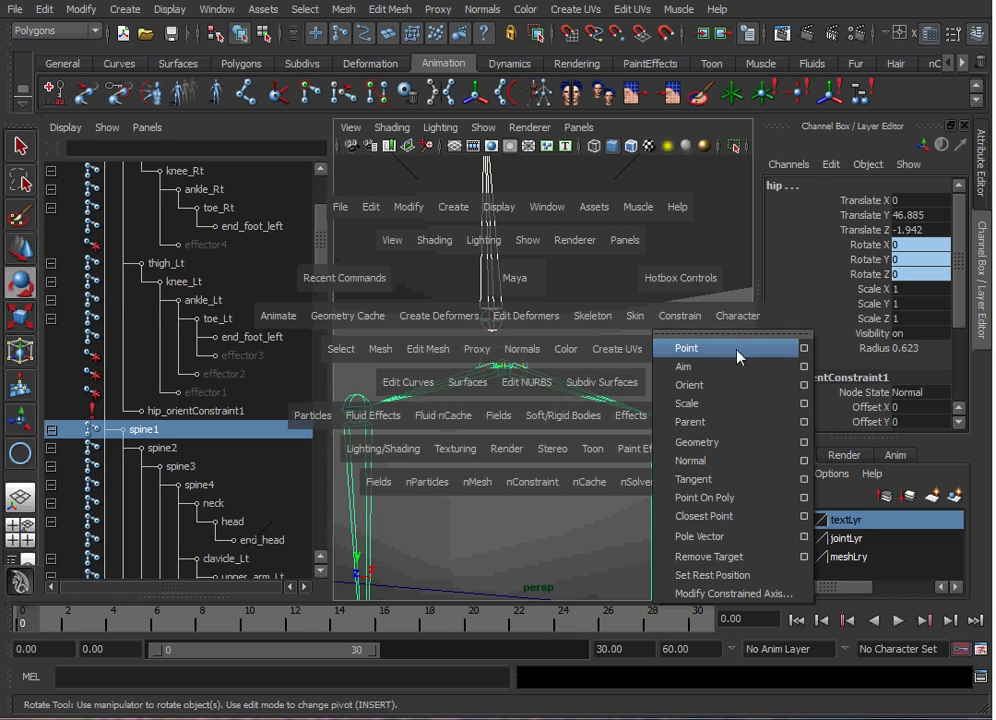
left_click(804, 349)
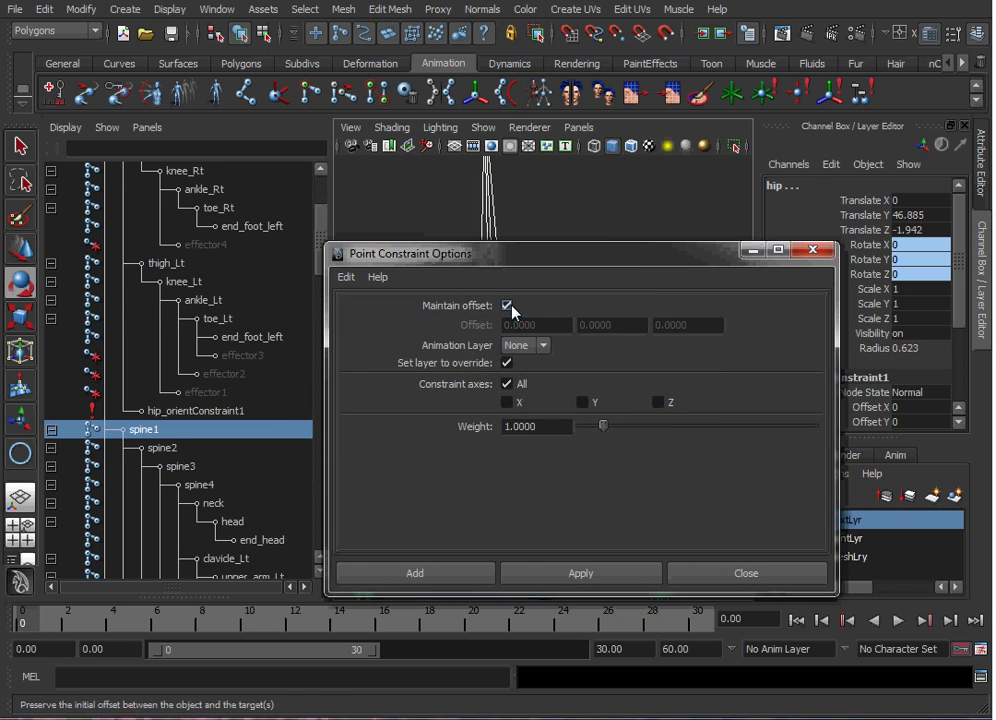
left_click(591, 578)
left_click(740, 575)
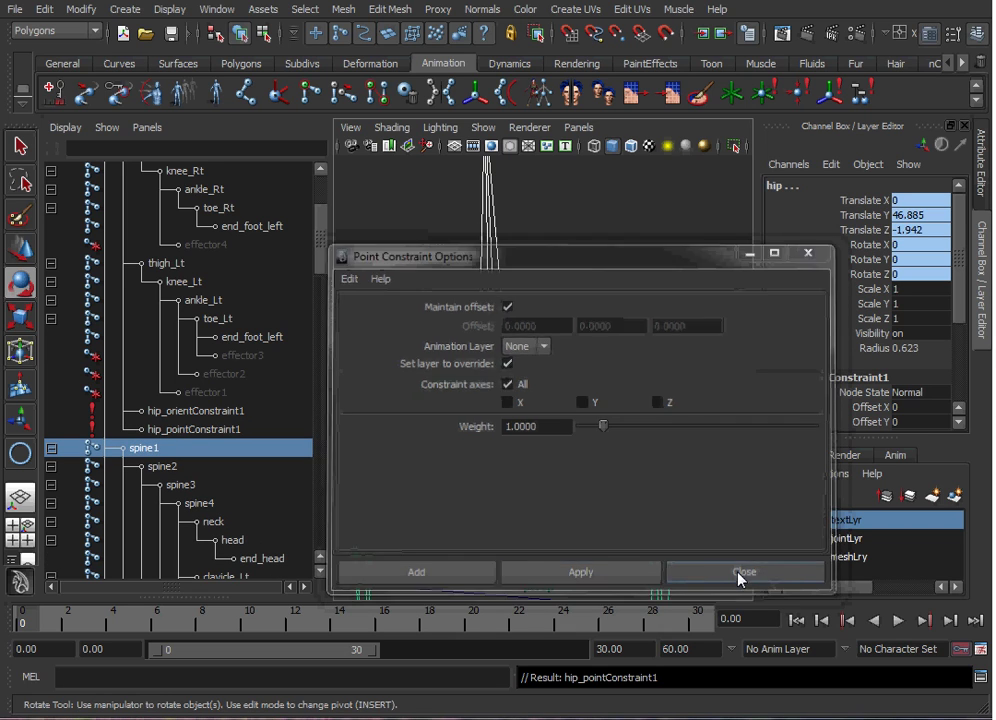
Test-move root_Ctrl along the X axis and undo the move
right_click_drag(634, 378, 327, 387, "alt")
left_click(620, 386)
right_click_drag(620, 386, 617, 378, "alt")
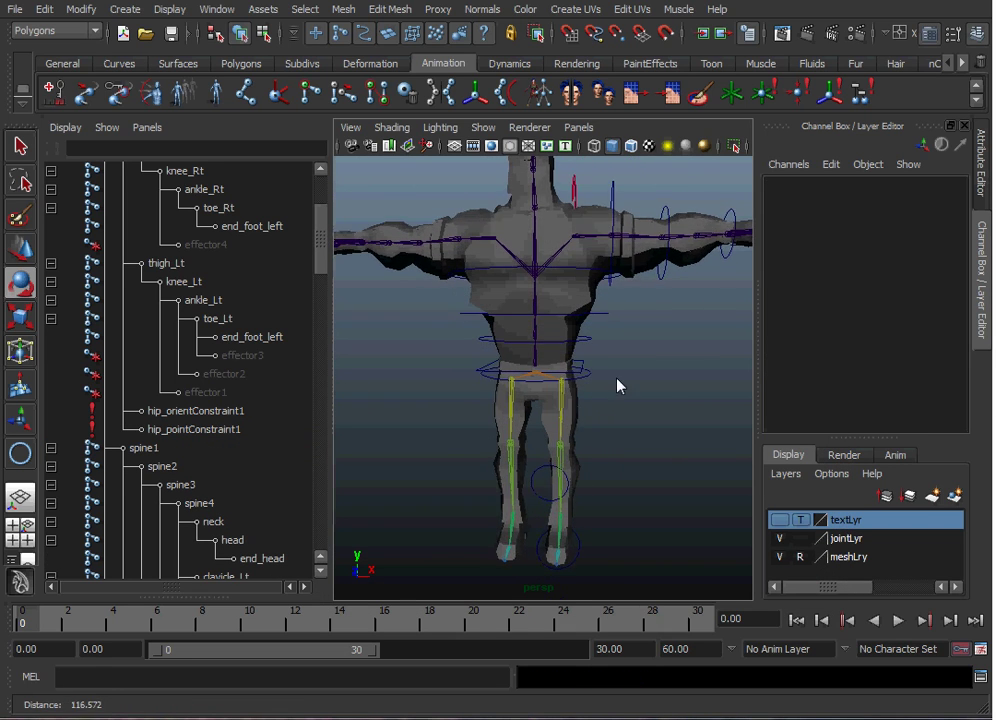
scroll(617, 385, "up", 5)
left_click(670, 358)
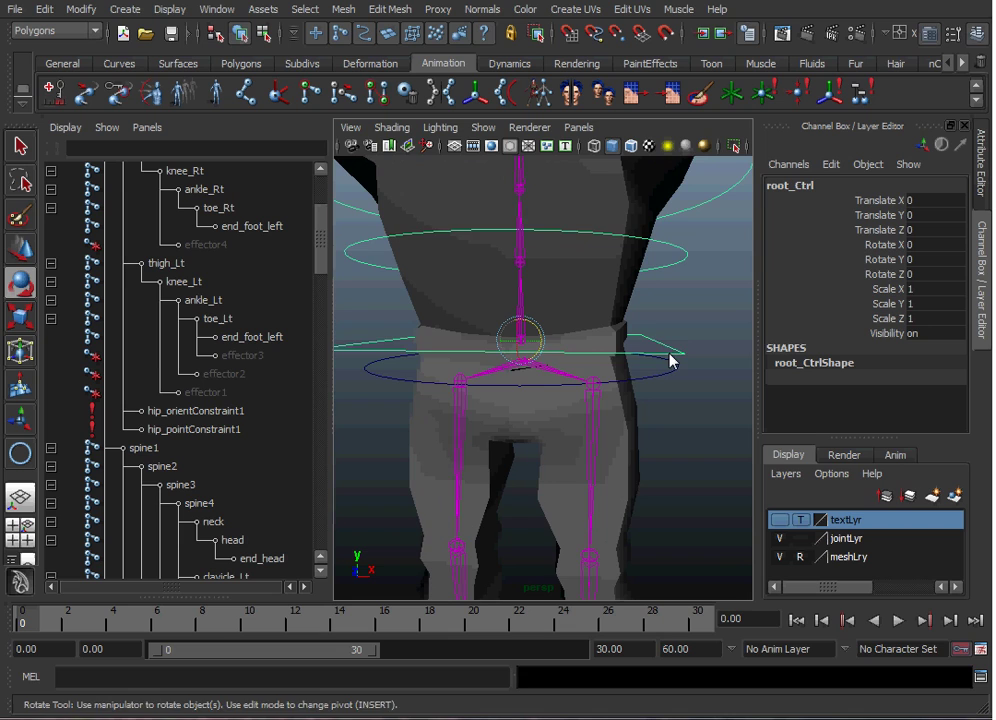
scroll(675, 356, "down", 3)
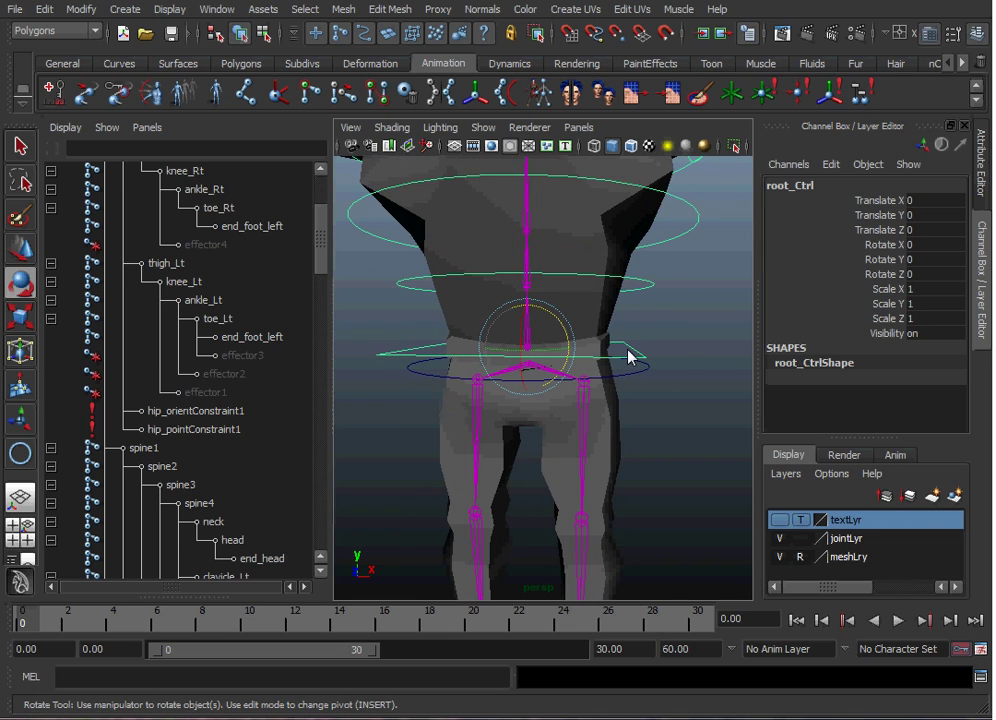
key("w")
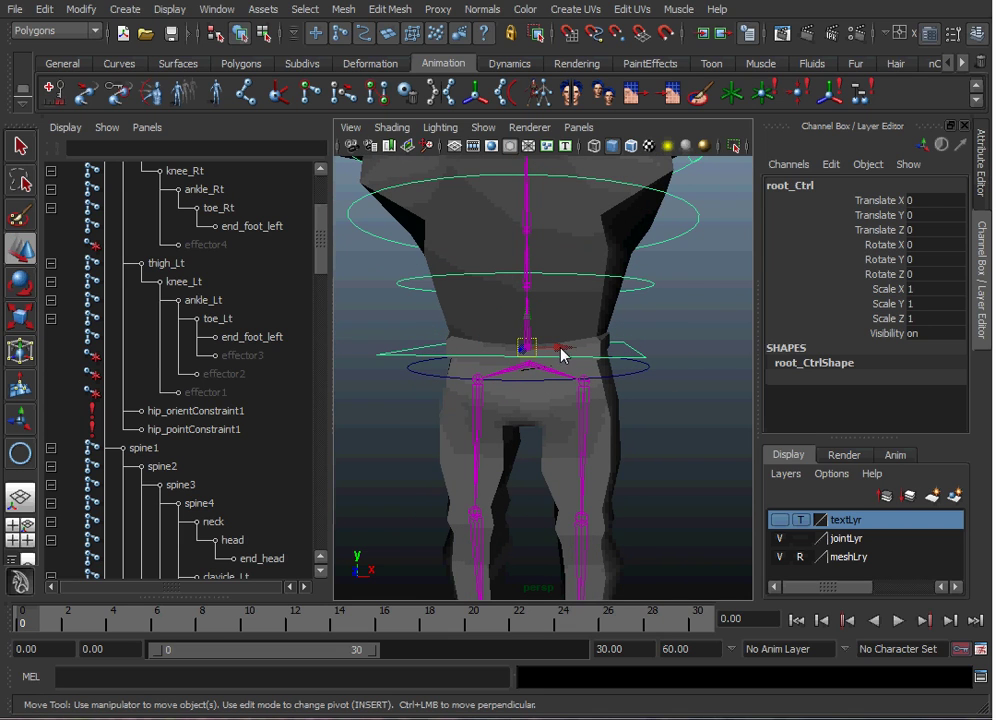
mouse_move(561, 354)
left_mouse_down()
mouse_move(645, 349)
mouse_move(491, 344)
mouse_move(682, 344)
mouse_move(525, 344)
mouse_move(560, 346)
left_mouse_up()
key("ctrl+z")
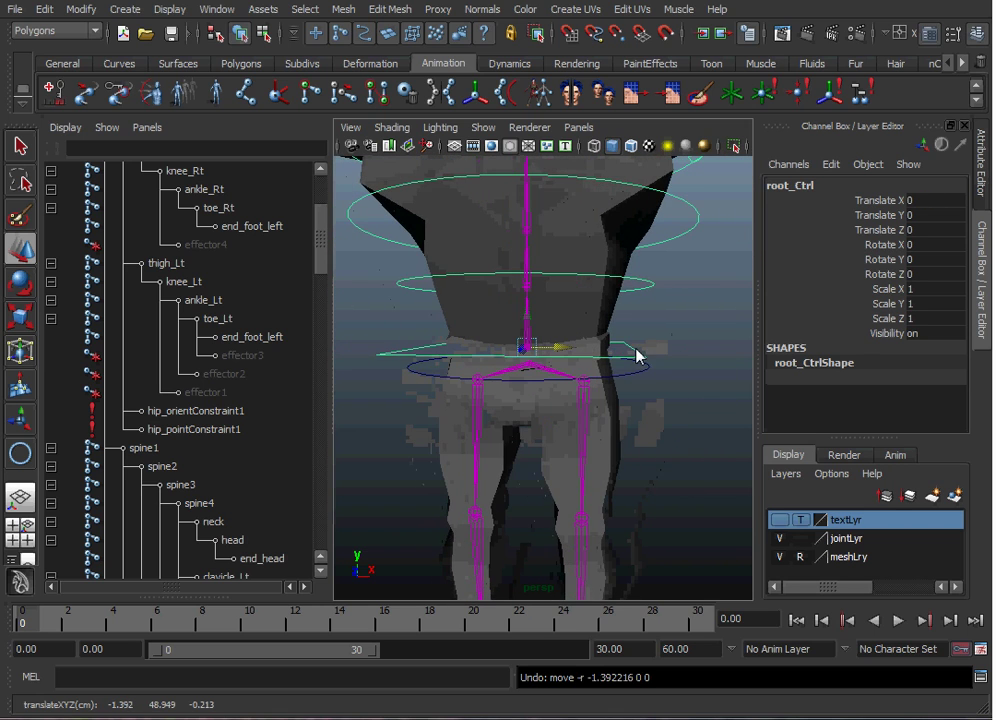
Test-rotate root_Ctrl about the X axis, undo the rotation, and clear the selection
left_click_drag(636, 354, 543, 320, "alt")
key("e")
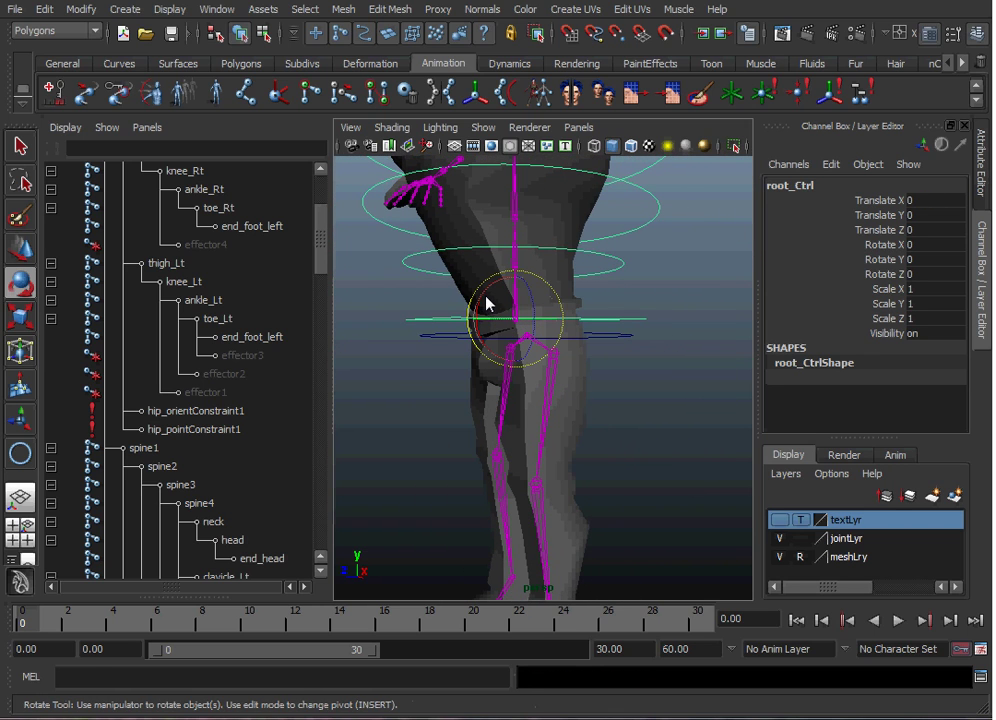
key("plus")
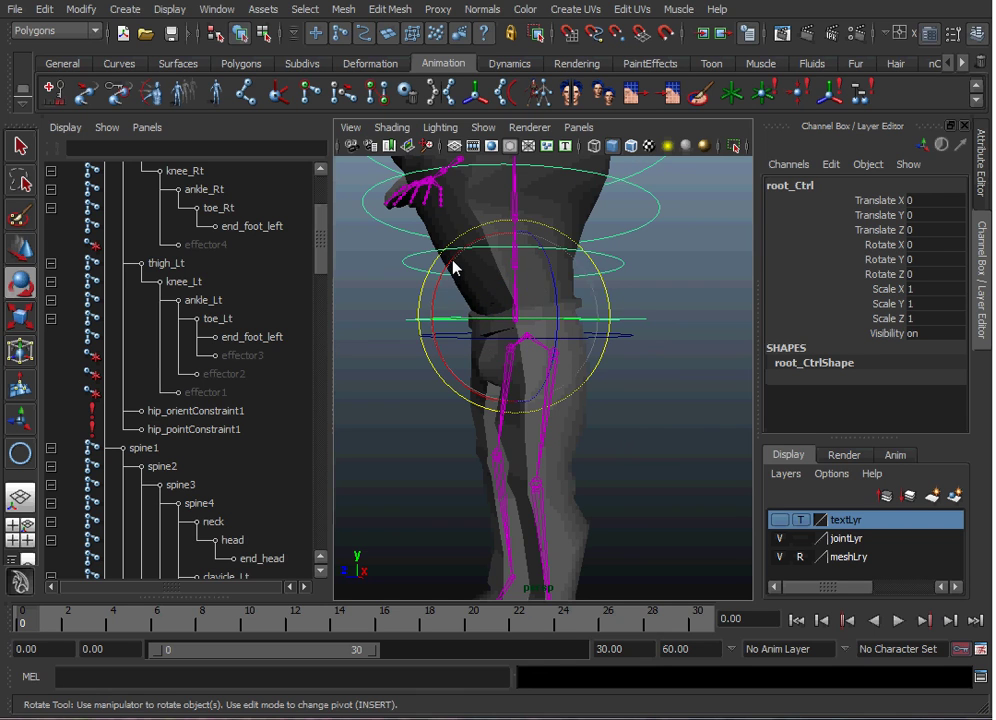
left_click_drag(453, 266, 545, 293)
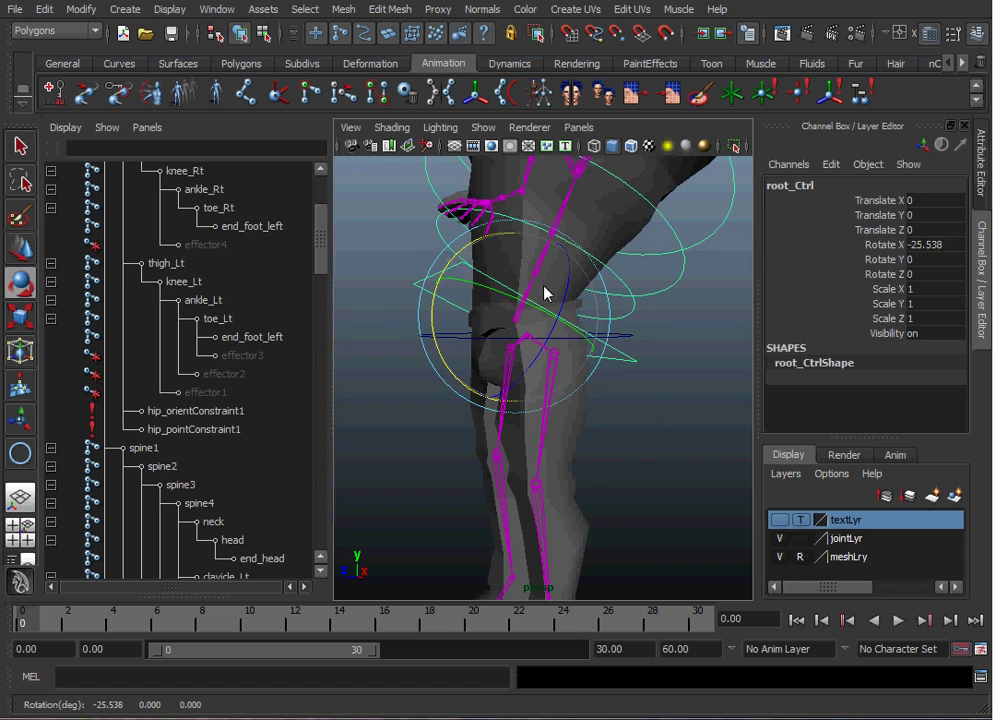
key("ctrl+z")
left_click(652, 373)
left_click_drag(572, 365, 632, 361, "alt")
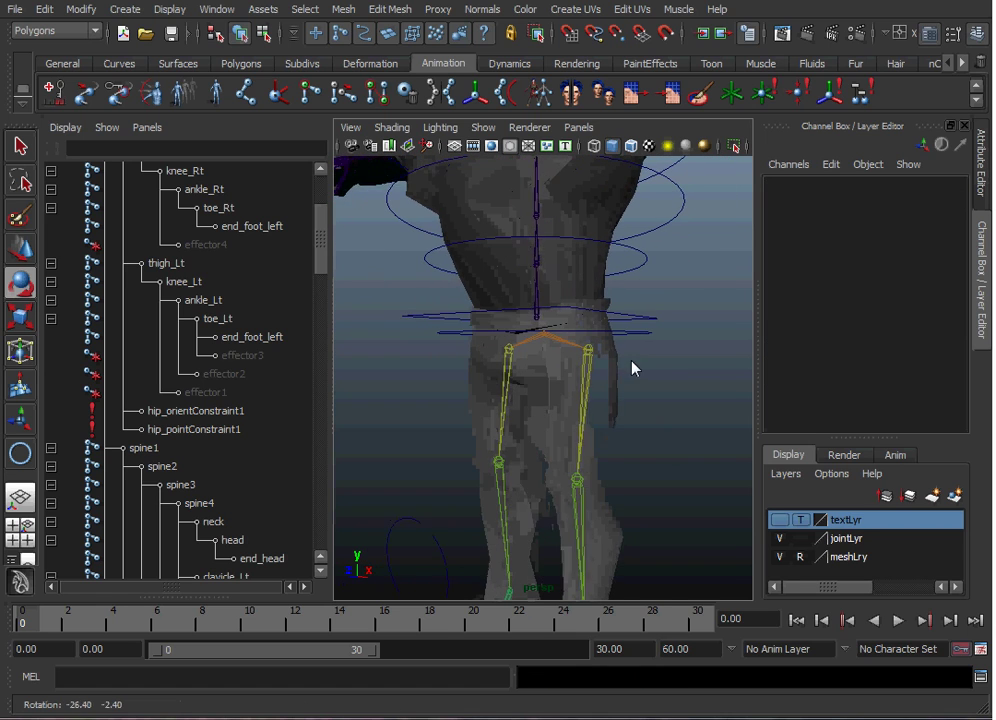
Test-rotate hip_Ctrl twice, undoing each rotation, and clear the selection
key("e")
left_click(639, 336)
mouse_move(510, 276)
left_mouse_down()
mouse_move(505, 313)
mouse_move(513, 276)
left_mouse_up()
key("ctrl+z")
left_click_drag(620, 292, 592, 264)
key("ctrl+z")
left_click(676, 357)
left_click_drag(676, 357, 596, 366, "alt")
right_click_drag(596, 366, 674, 351, "alt")
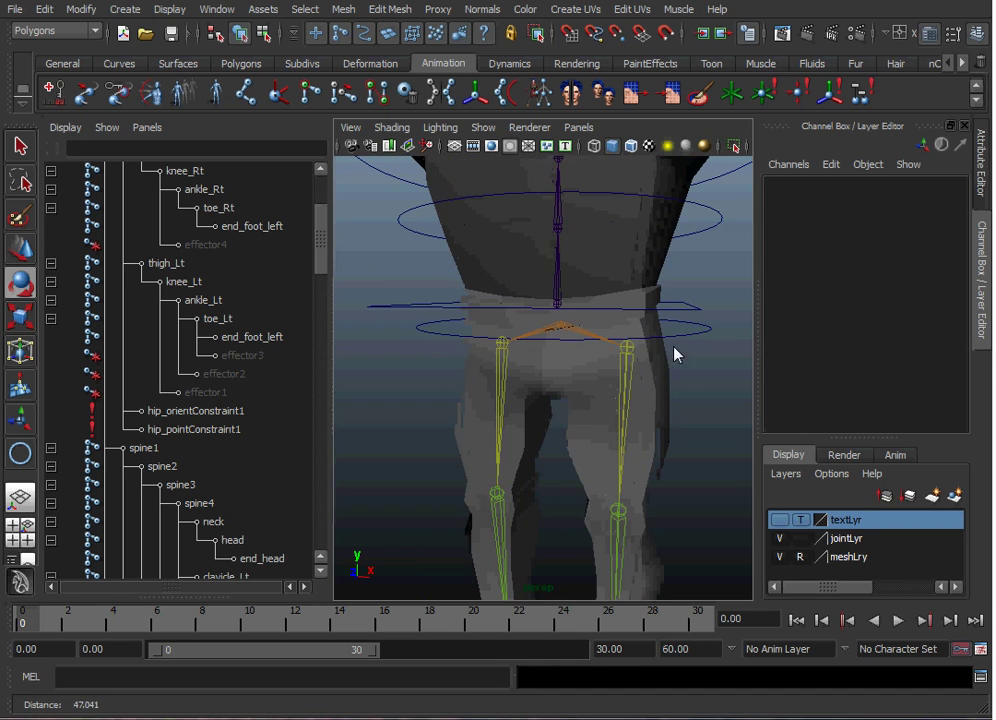
left_click_drag(674, 351, 651, 340, "alt")
right_click_drag(678, 322, 610, 323, "alt")
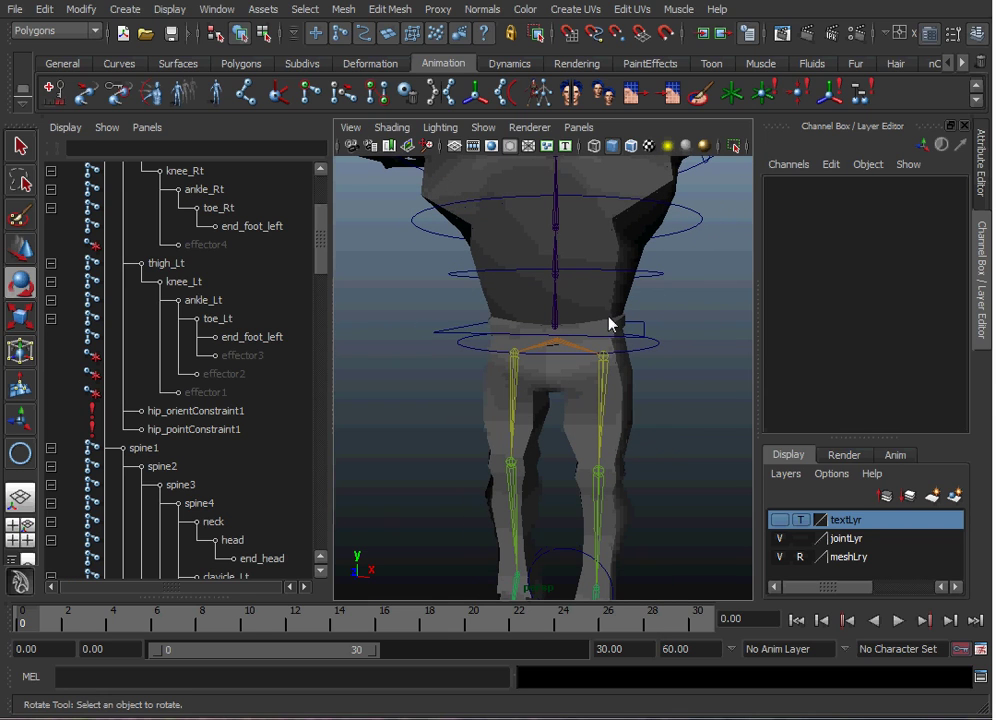
Recheck the step list in the Word notes, test-move root_Ctrl freely, and undo the move
key("alt+Tab")
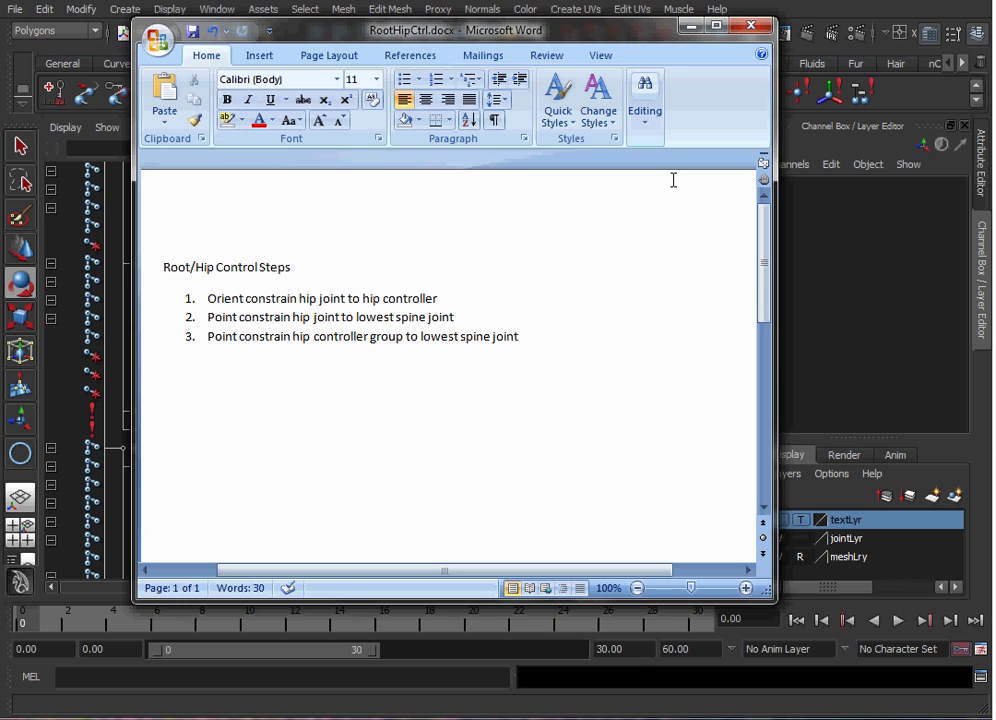
key("alt+Tab")
left_click(648, 328)
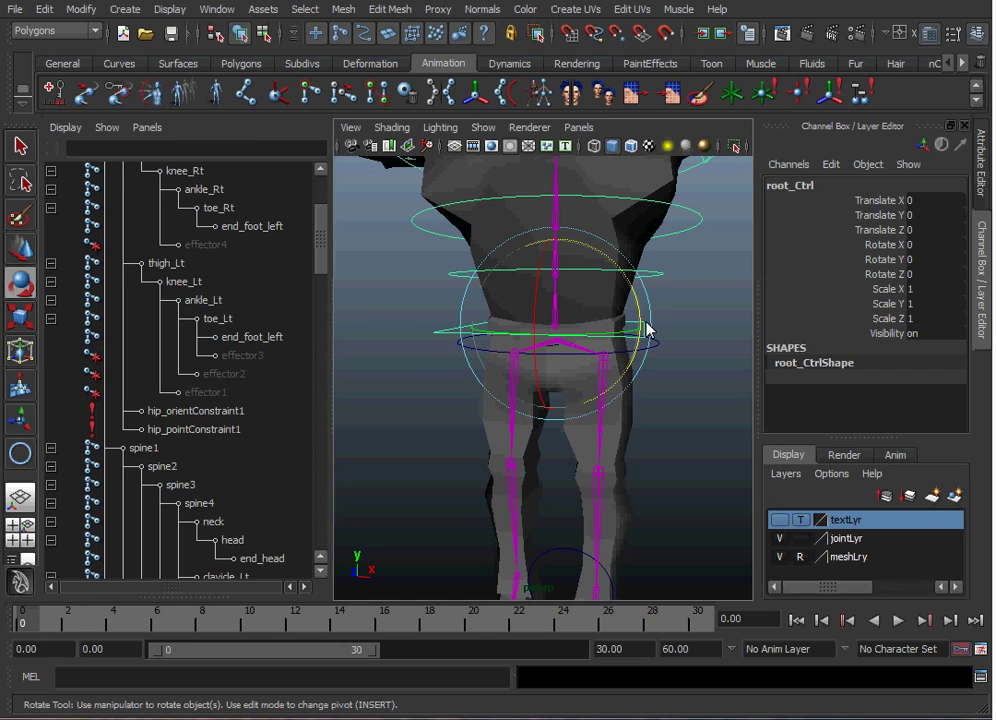
key("w")
right_click_drag(678, 338, 563, 310, "alt")
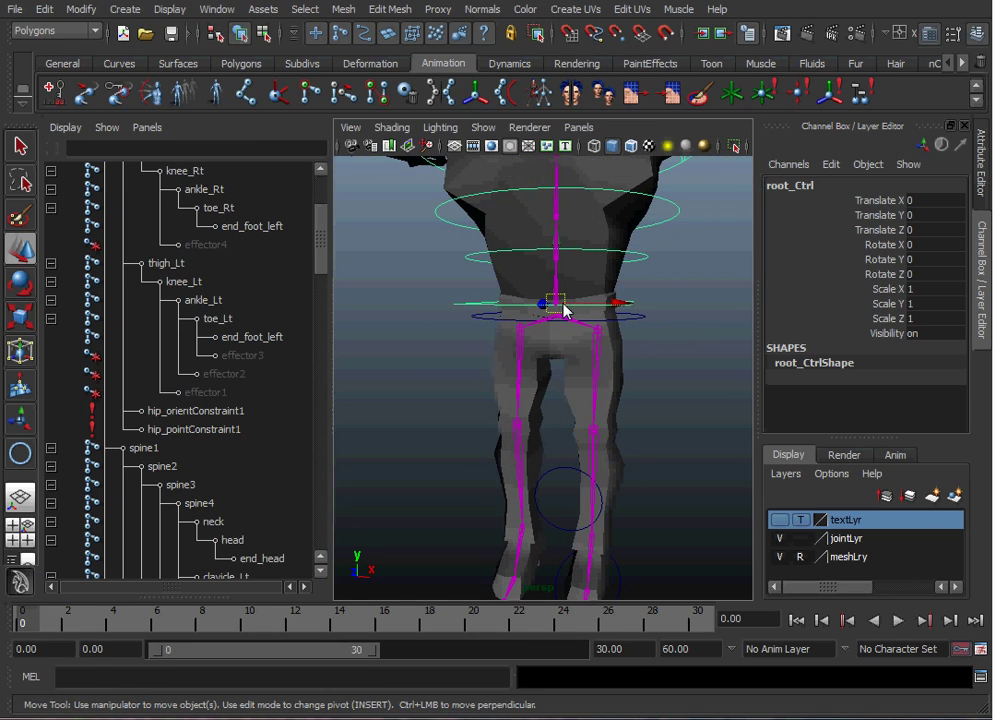
left_click_drag(563, 310, 505, 349)
key("ctrl+z")
Collapse the hip and spine1 branches of the scene hierarchy
right_click_drag(625, 353, 707, 339, "alt")
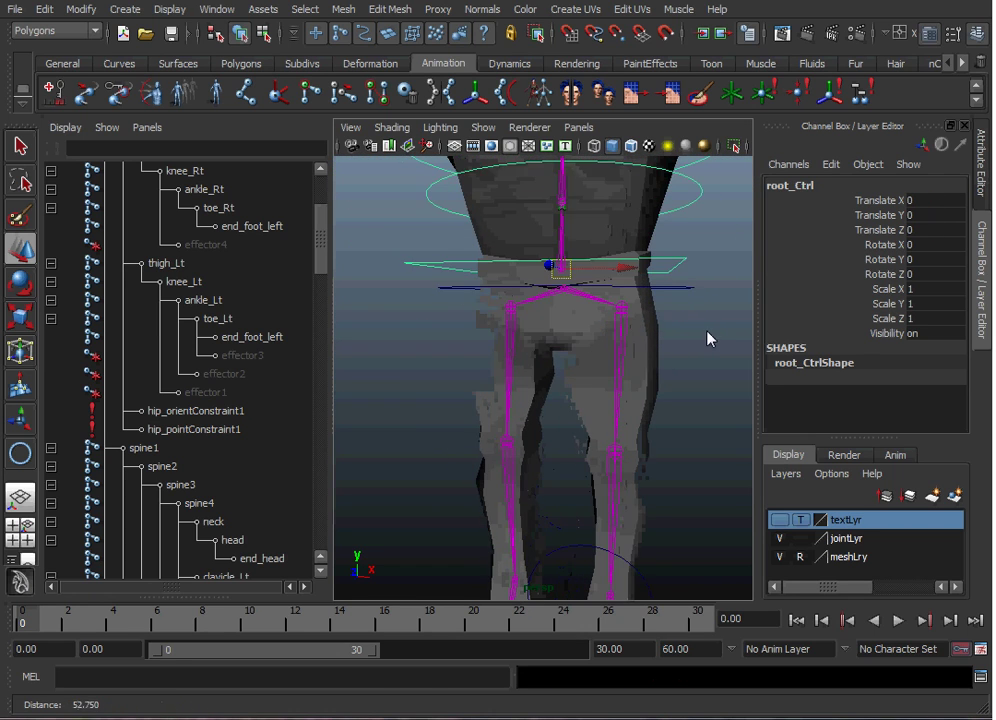
left_click_drag(320, 250, 323, 218)
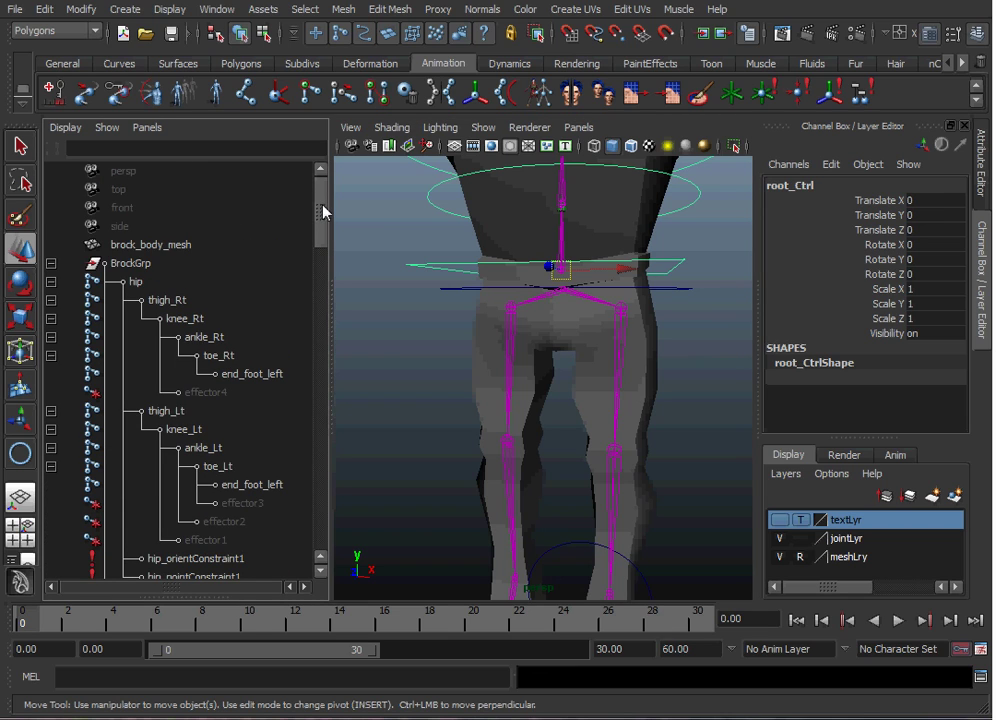
left_click(51, 282)
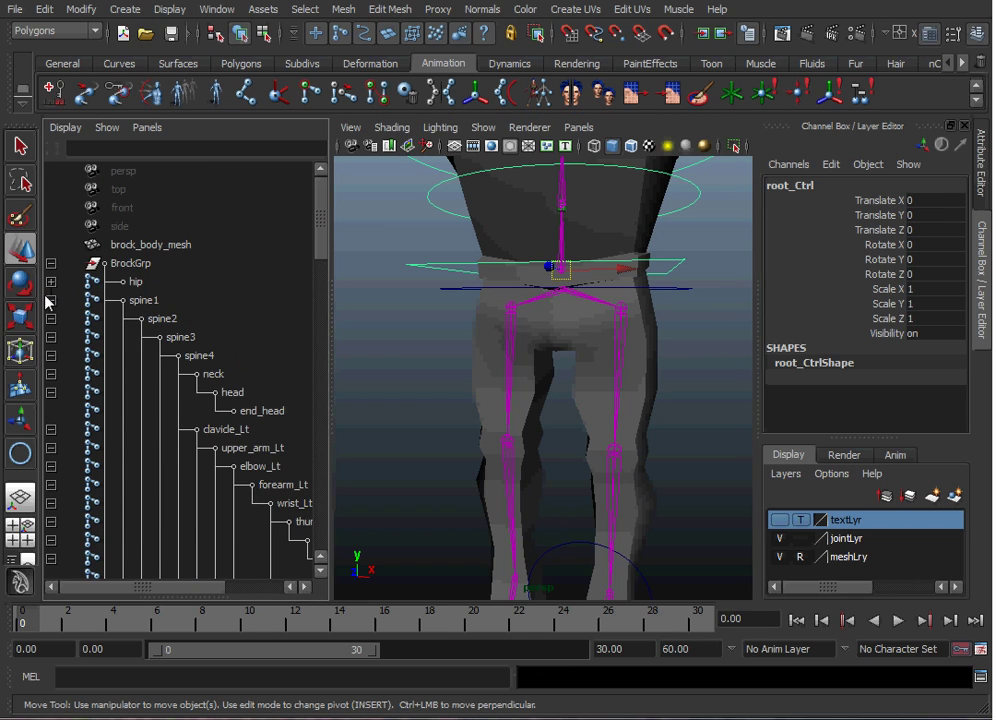
left_click(51, 300)
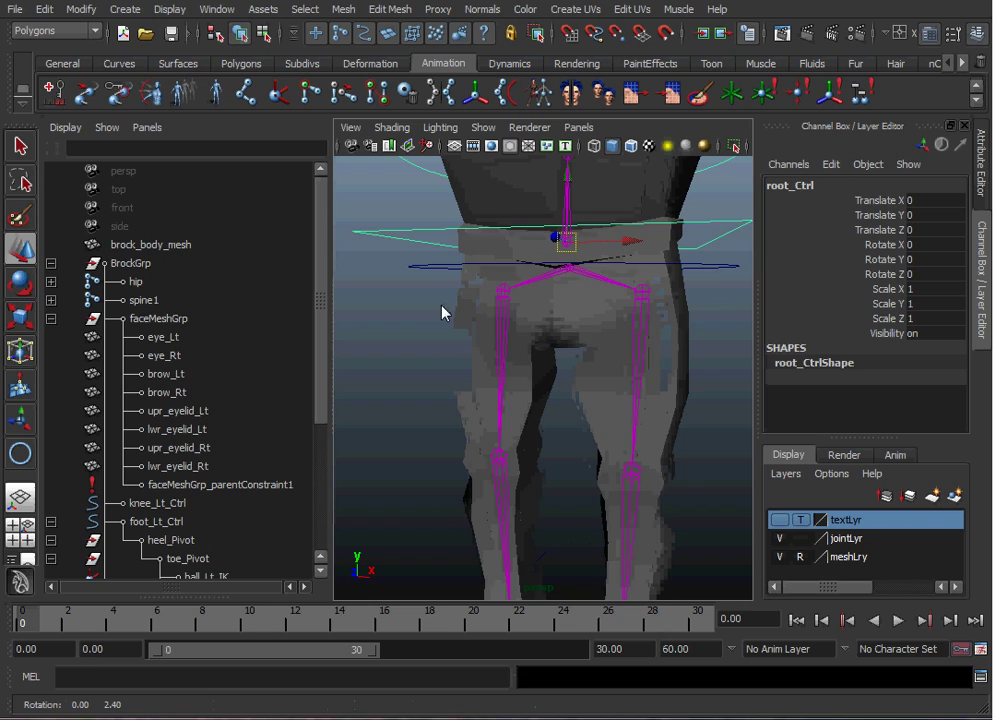
scroll(440, 311, "up", 2)
Point constrain hip_Ctrl_Grp to the spine1 joint with the current constraint settings, and clear the selection
left_click(140, 300)
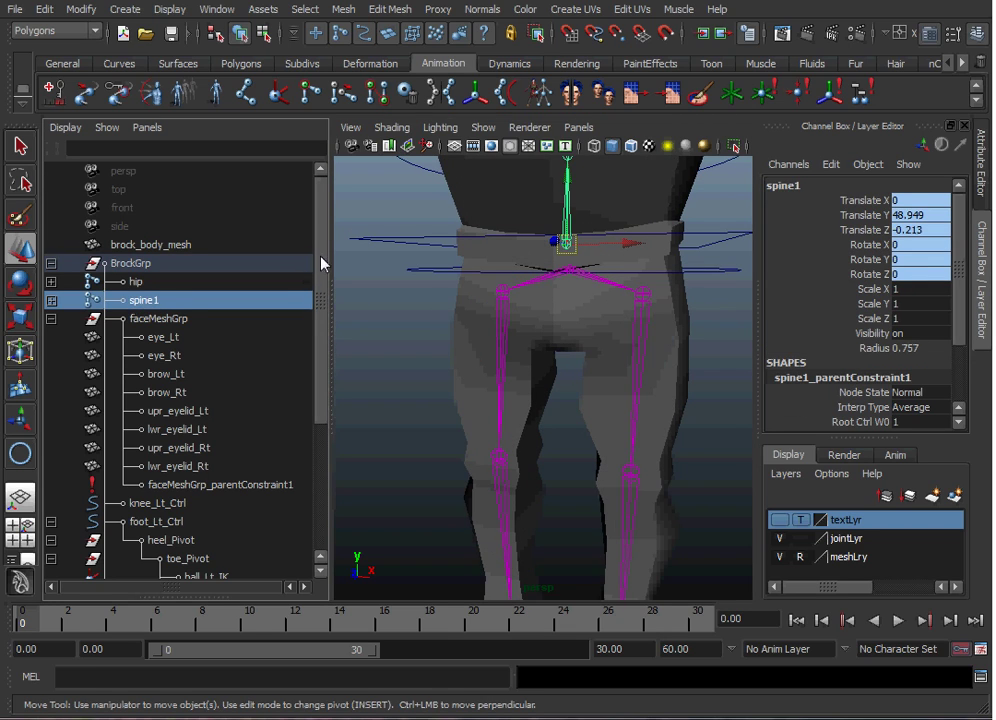
left_click_drag(322, 263, 342, 395)
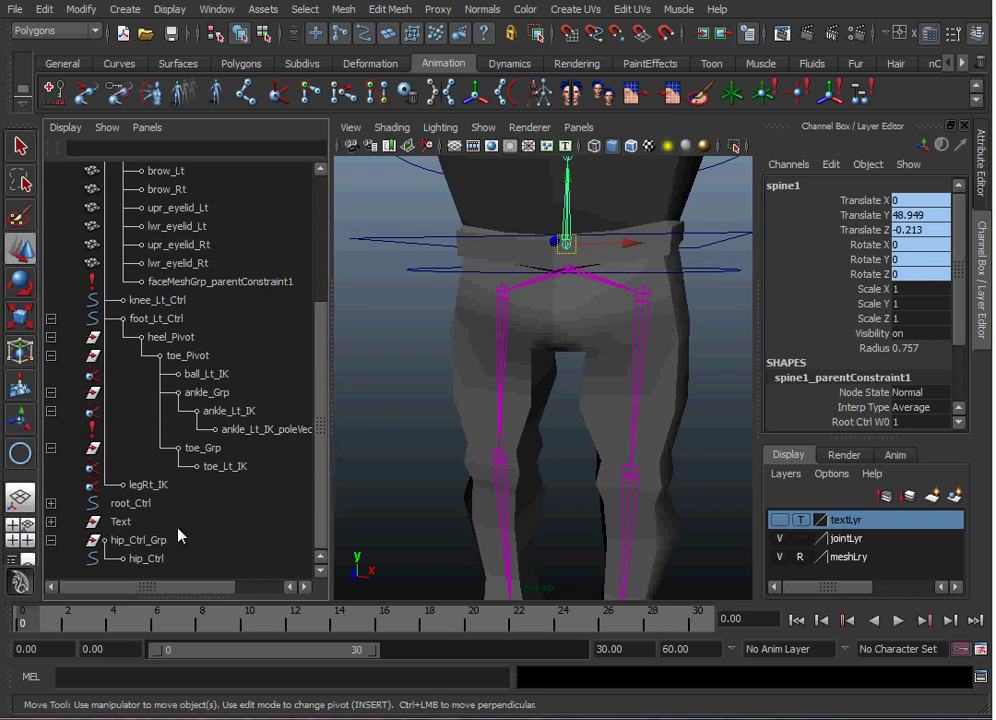
left_click(133, 541)
key("space")
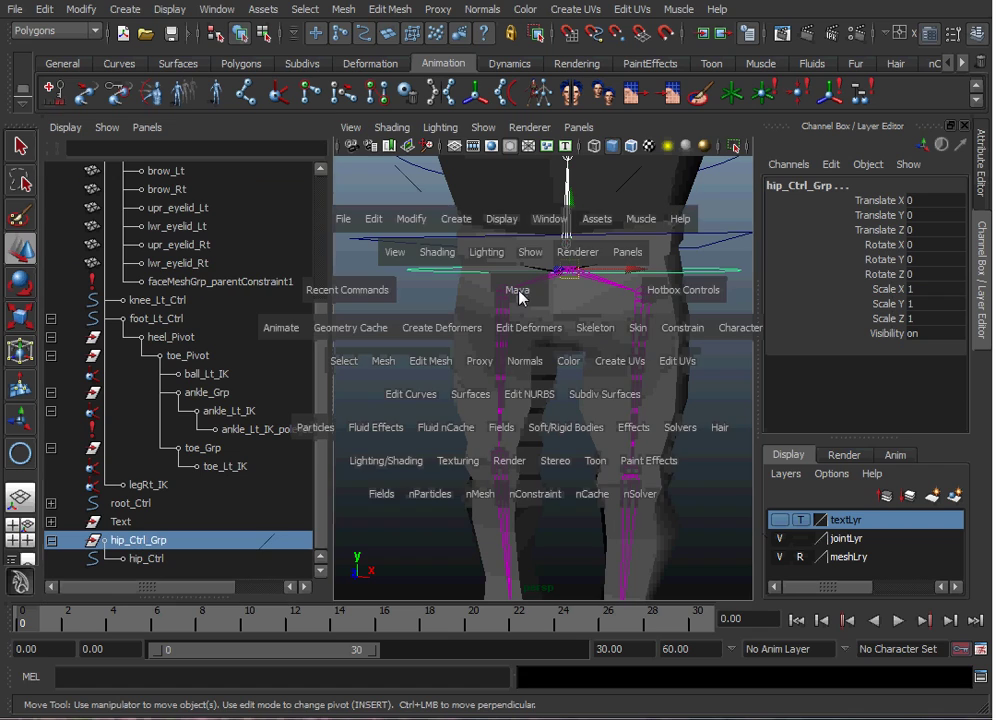
left_click(671, 329)
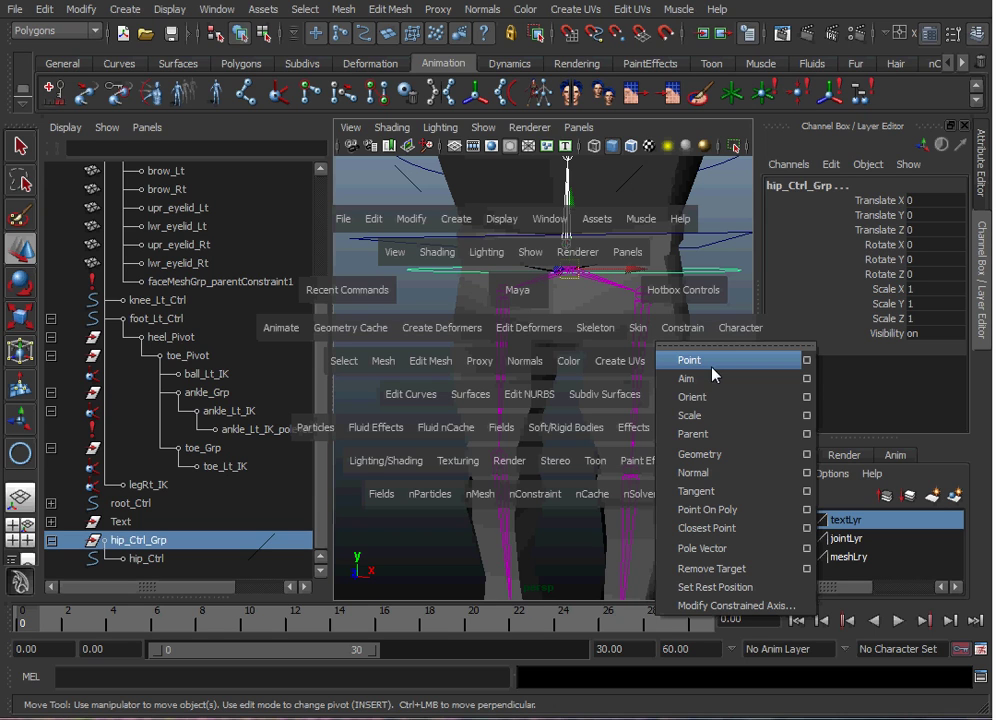
left_click(712, 362)
left_click(429, 338)
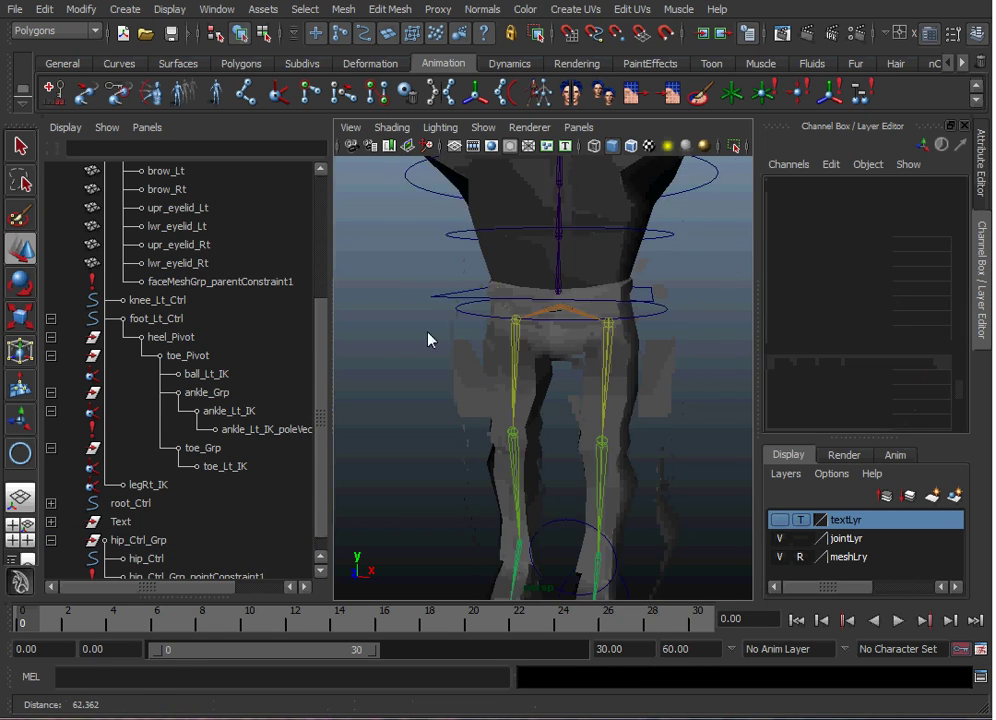
Test the rig by moving root_Ctrl about -8 along X and trying a rotation, and reset its Translate X to 0
left_click(632, 312)
left_click_drag(622, 313, 554, 321)
left_click(620, 336)
left_click(587, 320)
key("e")
key("ctrl+z")
left_click(666, 295)
left_click(591, 303)
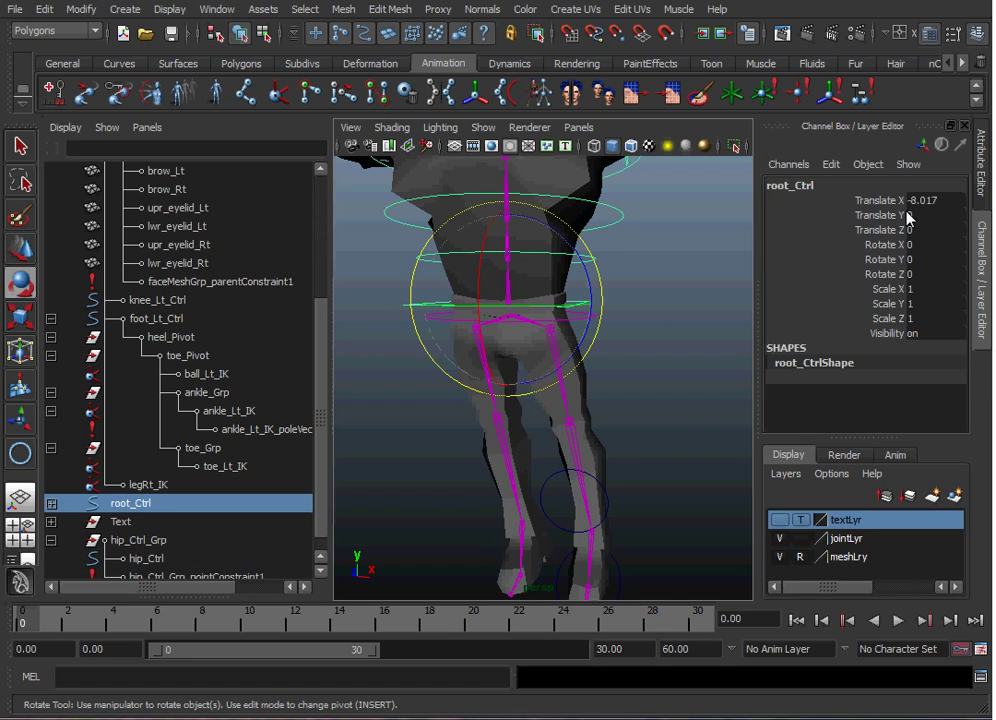
left_click(935, 201)
type("0")
key("Return")
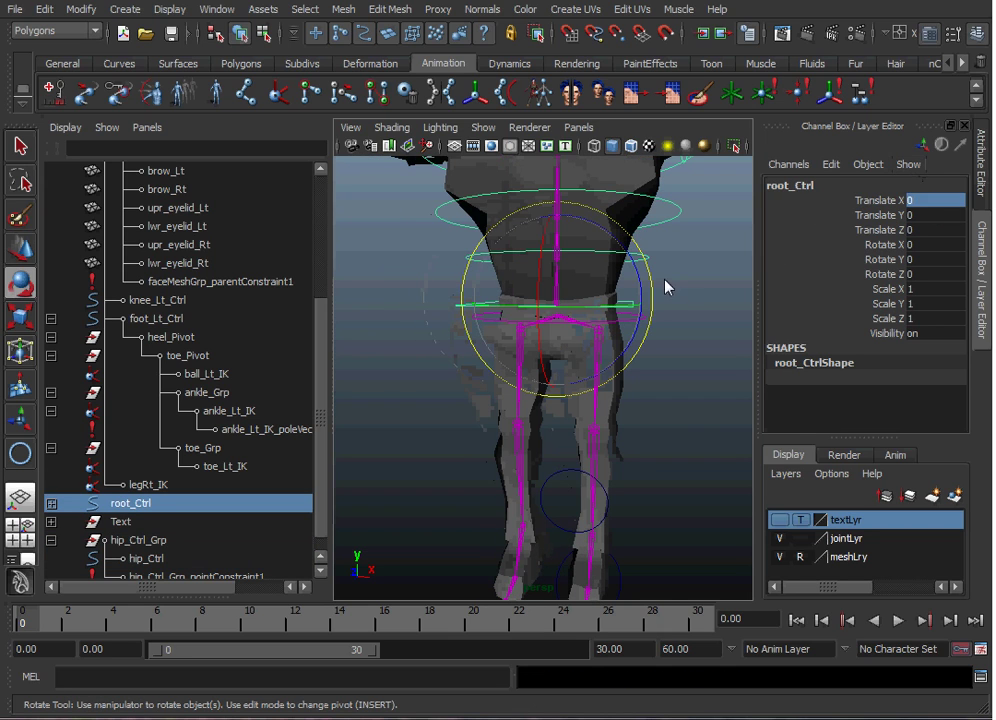
Lower root_Ctrl to a Translate Y of about -8.17 to test how the legs bend
left_click(665, 283)
left_click(632, 304)
key("w")
left_click_drag(556, 256, 568, 328)
key("e")
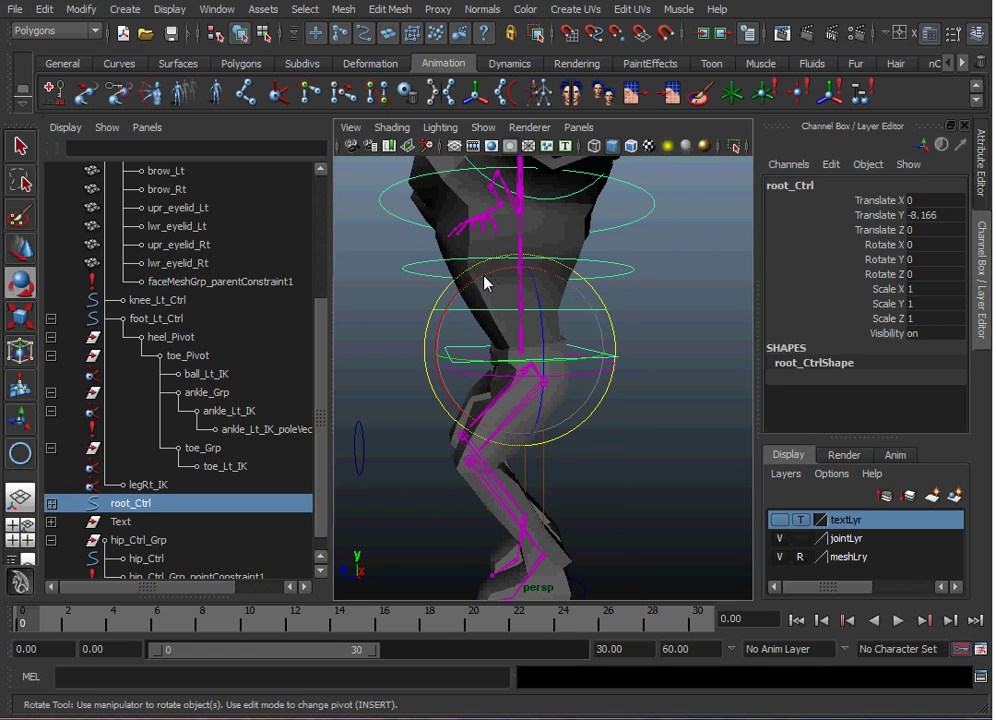
Test-rotate the lowered root_Ctrl about the X axis, undo the rotation, and clear the selection
left_click_drag(484, 284, 467, 311)
key("ctrl+z")
left_click_drag(662, 393, 712, 427, "alt")
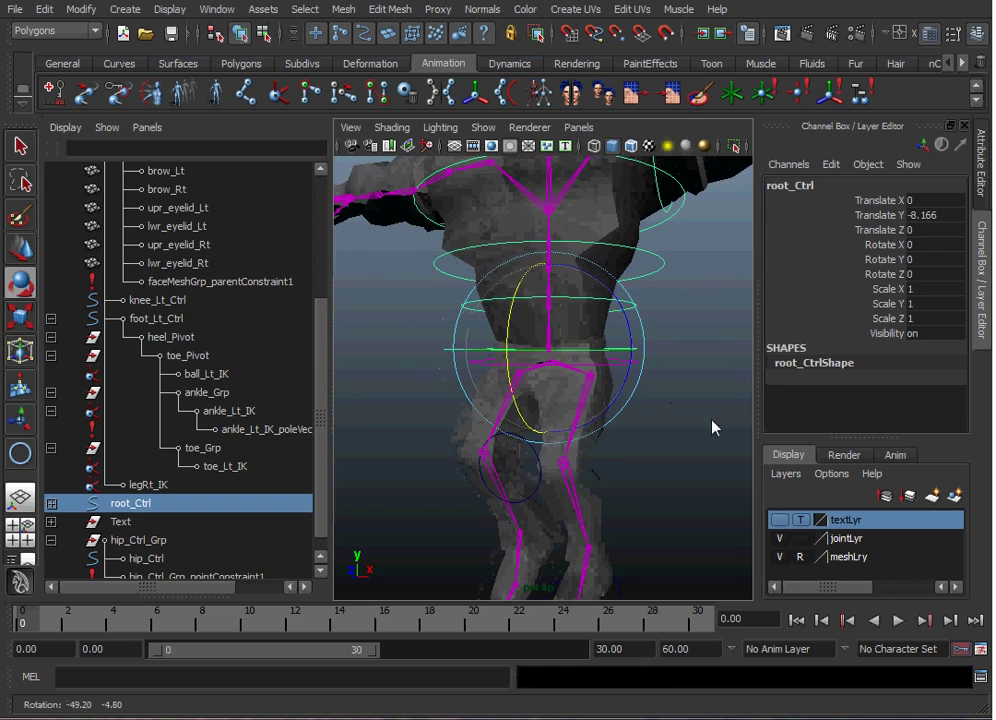
right_click_drag(712, 427, 720, 373, "alt")
left_click(647, 422)
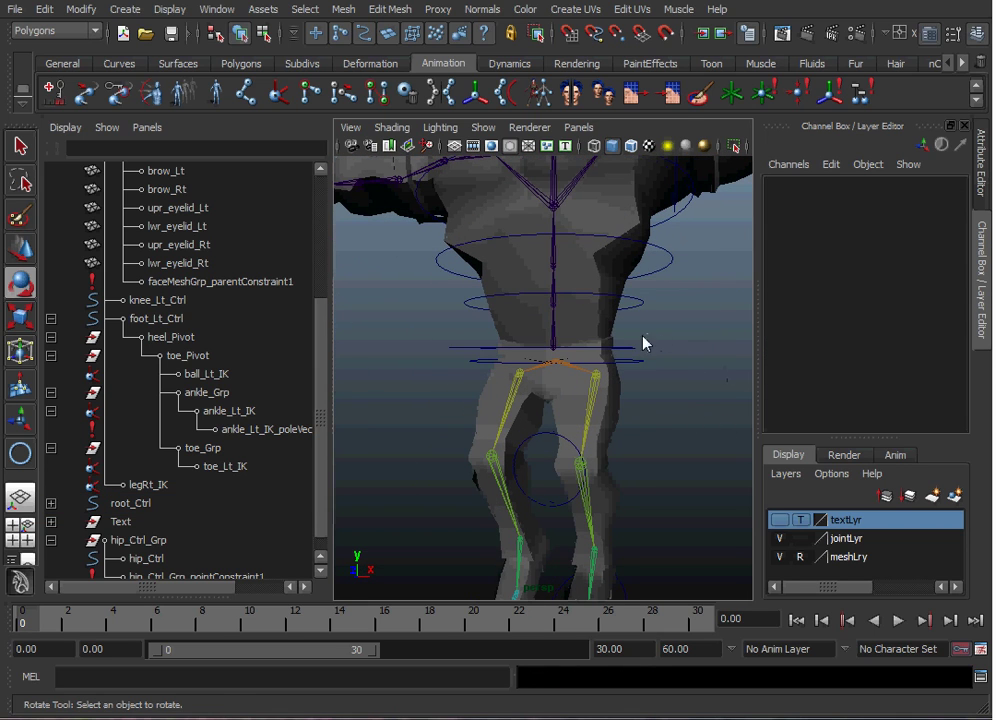
Set all Translate and Rotate values of root_Ctrl and hip_Ctrl to 0 together, and clear the selection
left_click_drag(643, 343, 625, 382)
left_click(937, 203)
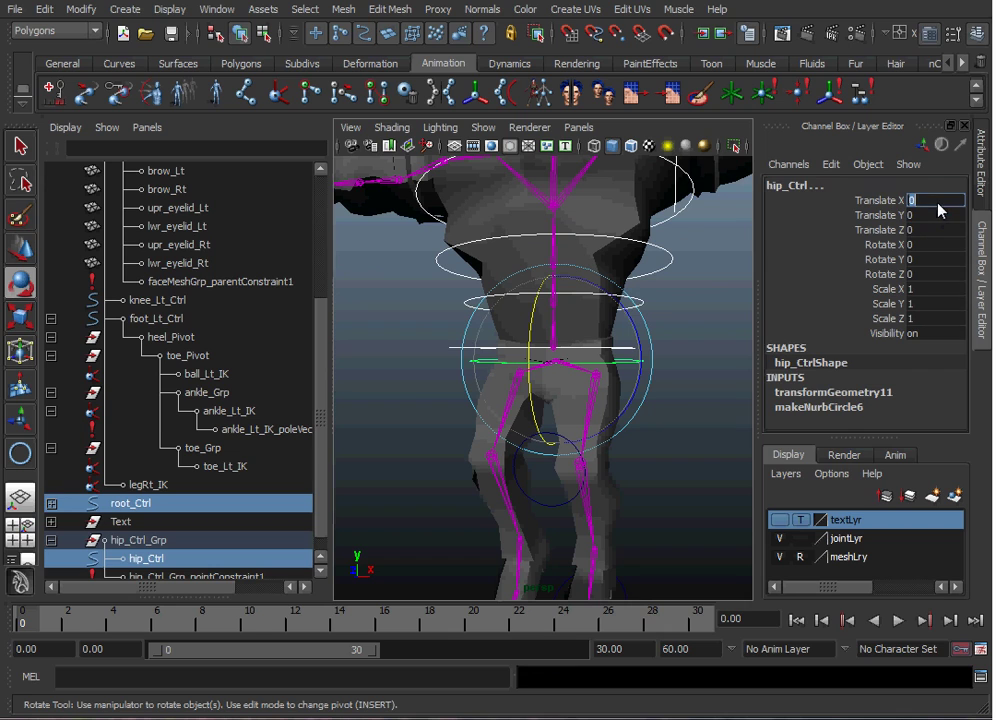
left_click(926, 276, "shift")
type("0")
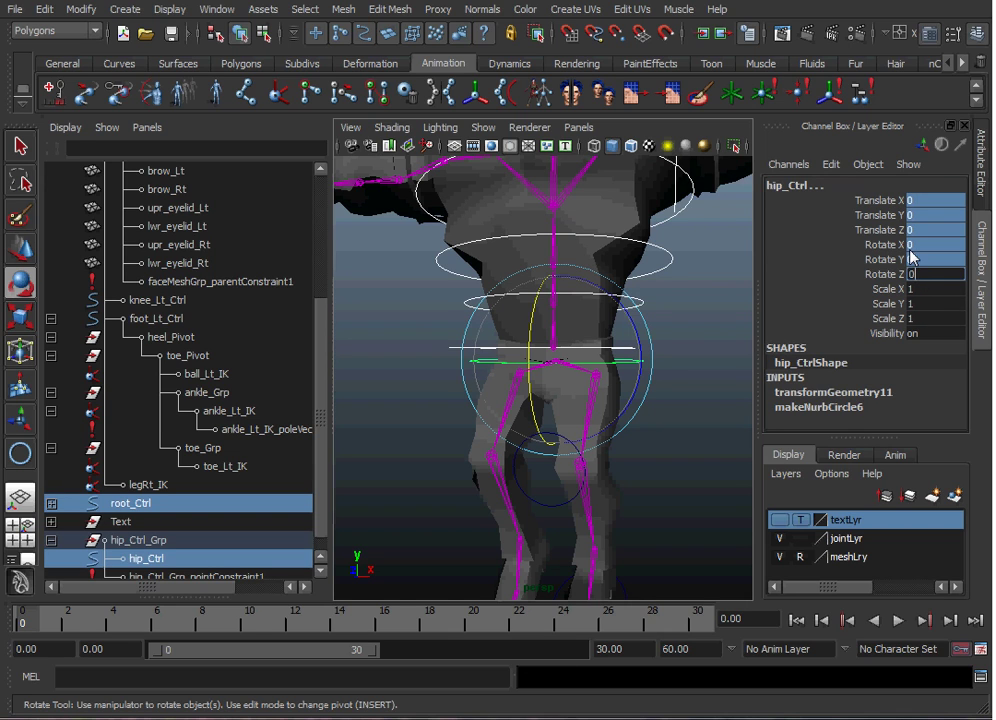
key("Return")
left_click(681, 349)
right_click_drag(686, 344, 620, 346, "alt")
left_click_drag(620, 346, 611, 352, "alt")
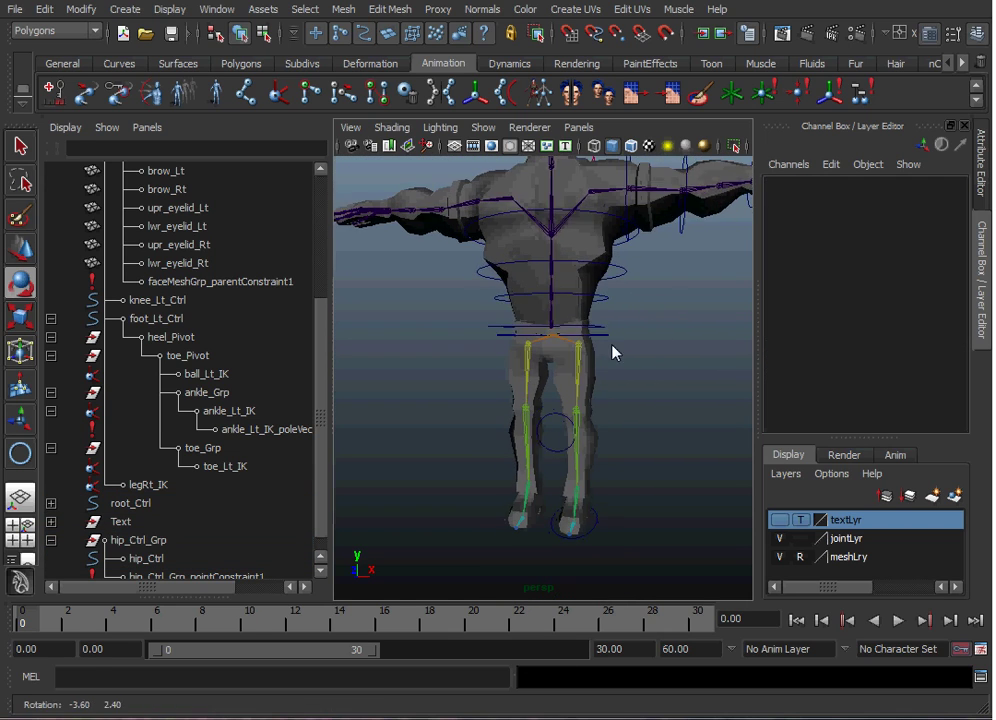